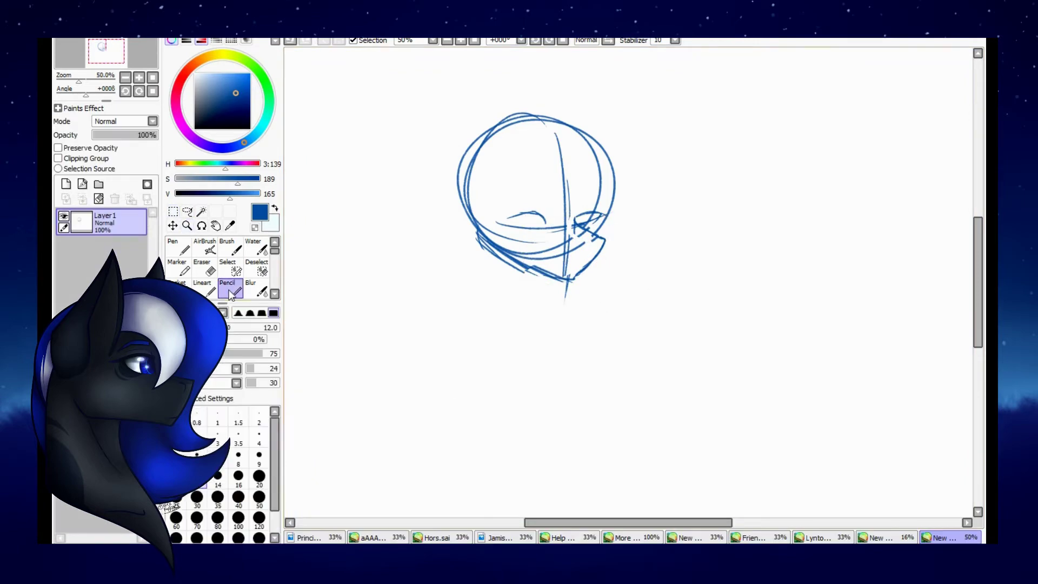
Step: Sketch the neck and chest outline below the head and adjust it with a transform
{"action": "left_click_drag", "start_coordinate": [562, 368], "coordinate": [542, 444]}
{"action": "mouse_move", "coordinate": [461, 173]}
{"action": "left_mouse_down"}
{"action": "mouse_move", "coordinate": [427, 327]}
{"action": "mouse_move", "coordinate": [524, 421]}
{"action": "left_mouse_up"}
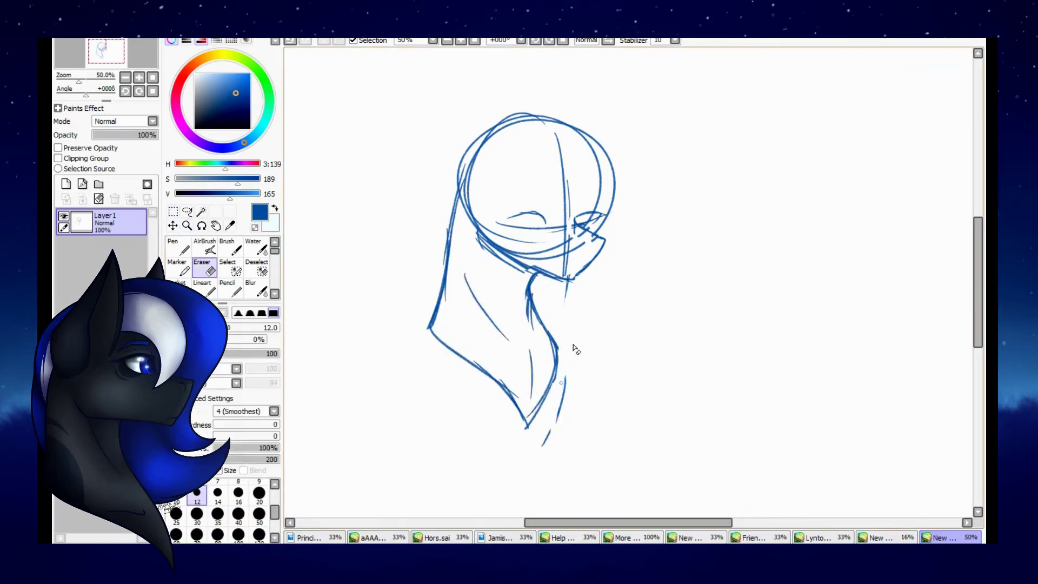
{"action": "key", "text": "ctrl+t"}
{"action": "left_click_drag", "start_coordinate": [676, 325], "coordinate": [707, 225]}
{"action": "key", "text": "Return"}
Step: Sketch the near eye's upper lid and shift it slightly up and back on the face with a transform
{"action": "key", "text": "ctrl+plus"}
{"action": "key", "text": "ctrl+plus"}
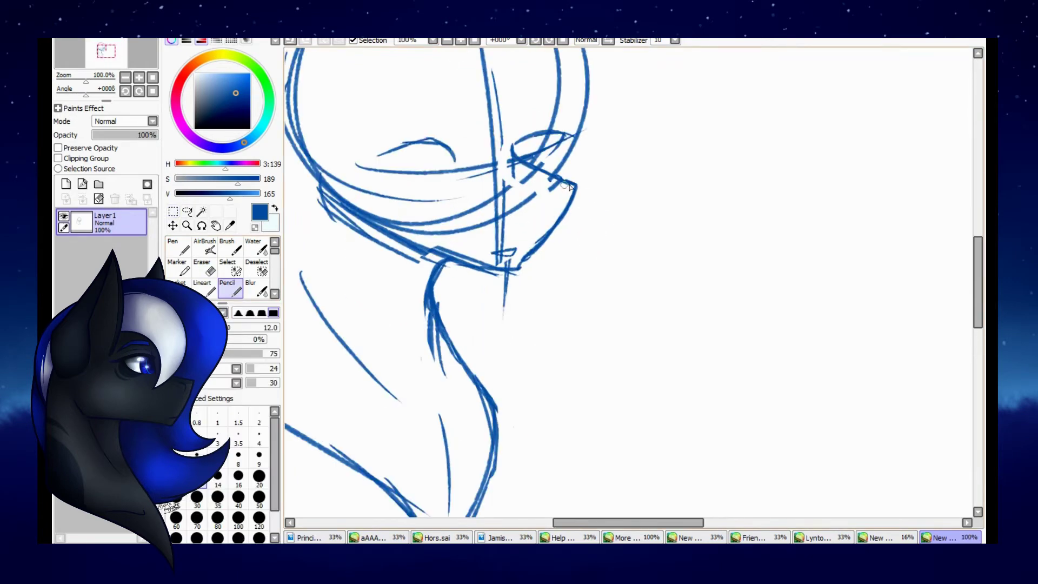
{"action": "scroll", "coordinate": [490, 194], "scroll_direction": "up", "scroll_amount": 3}
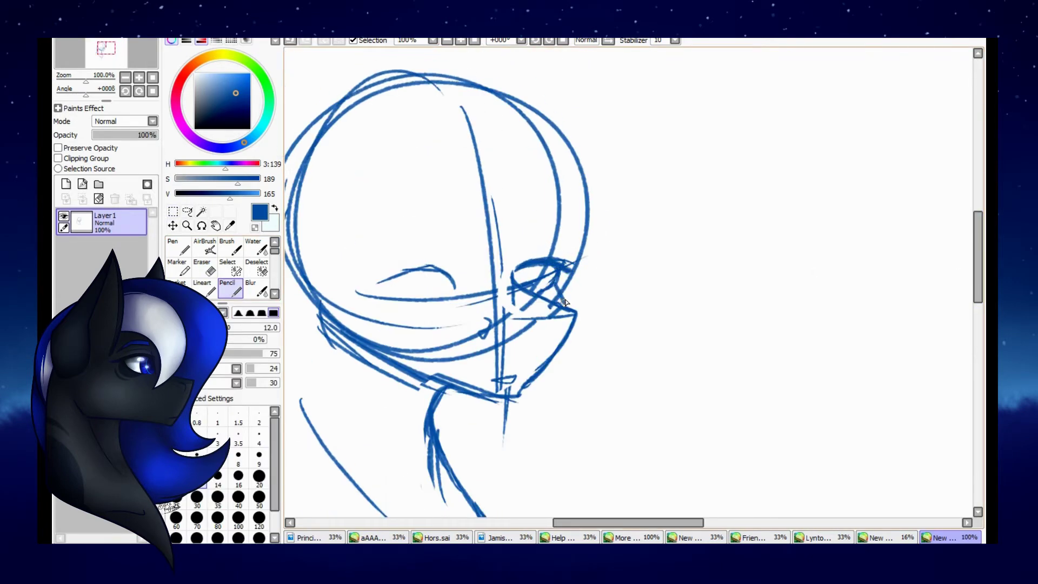
{"action": "scroll", "coordinate": [519, 281], "scroll_direction": "left", "scroll_amount": 2}
{"action": "left_click", "coordinate": [187, 212]}
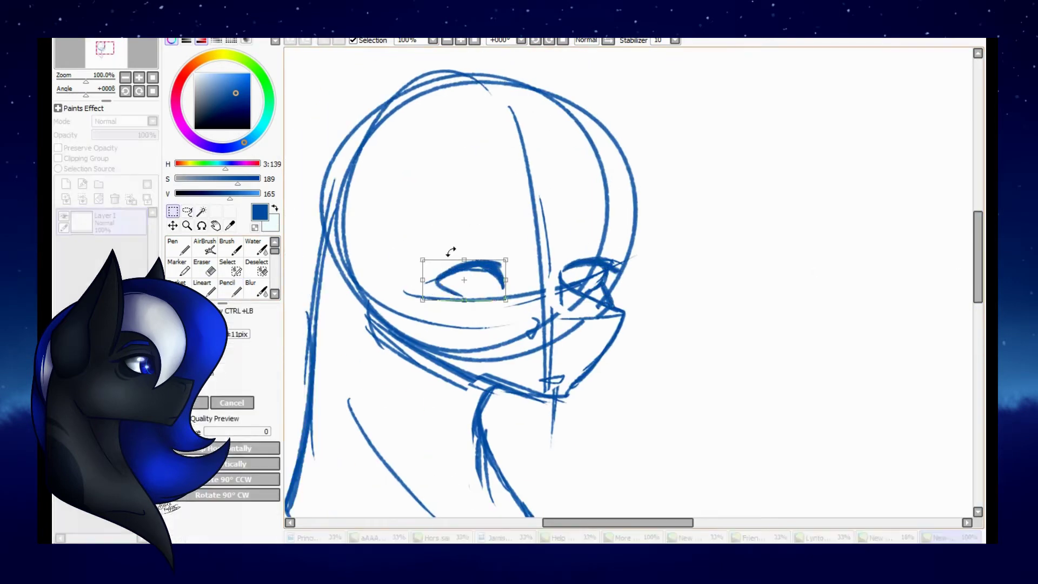
{"action": "key", "text": "ctrl+t"}
{"action": "left_click_drag", "start_coordinate": [463, 273], "coordinate": [441, 258]}
{"action": "key", "text": "Return"}
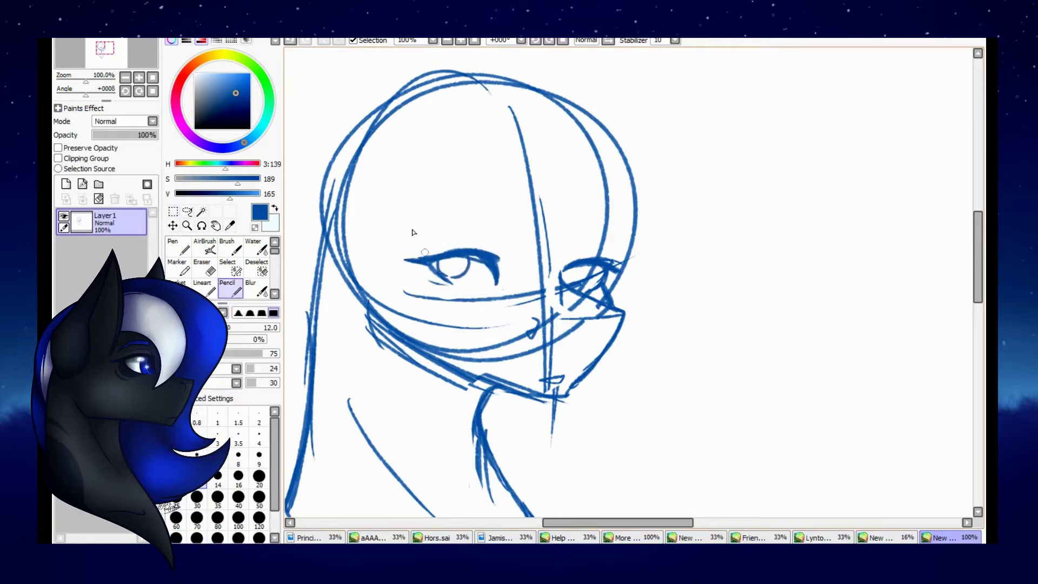
Step: Draw the eyebrows above the eyes and darken the forehead contour from the crown down to the far eye
{"action": "scroll", "coordinate": [572, 279], "scroll_direction": "down", "scroll_amount": 3}
{"action": "scroll", "coordinate": [571, 280], "scroll_direction": "up", "scroll_amount": 2}
{"action": "left_click_drag", "start_coordinate": [528, 238], "coordinate": [477, 251]}
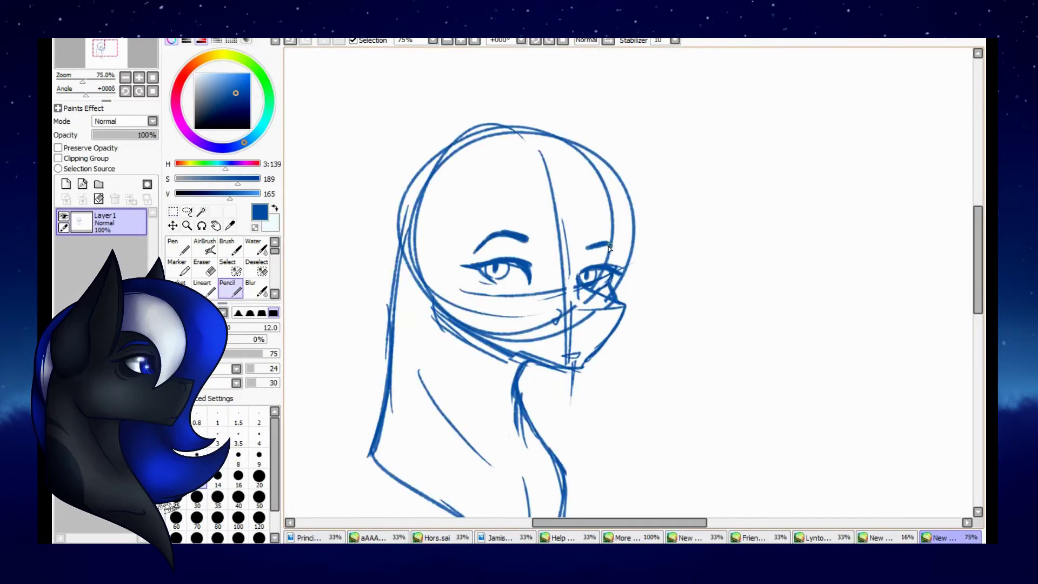
{"action": "scroll", "coordinate": [610, 247], "scroll_direction": "up", "scroll_amount": 1}
{"action": "mouse_move", "coordinate": [571, 113]}
{"action": "left_mouse_down"}
{"action": "mouse_move", "coordinate": [603, 174]}
{"action": "mouse_move", "coordinate": [611, 245]}
{"action": "left_mouse_up"}
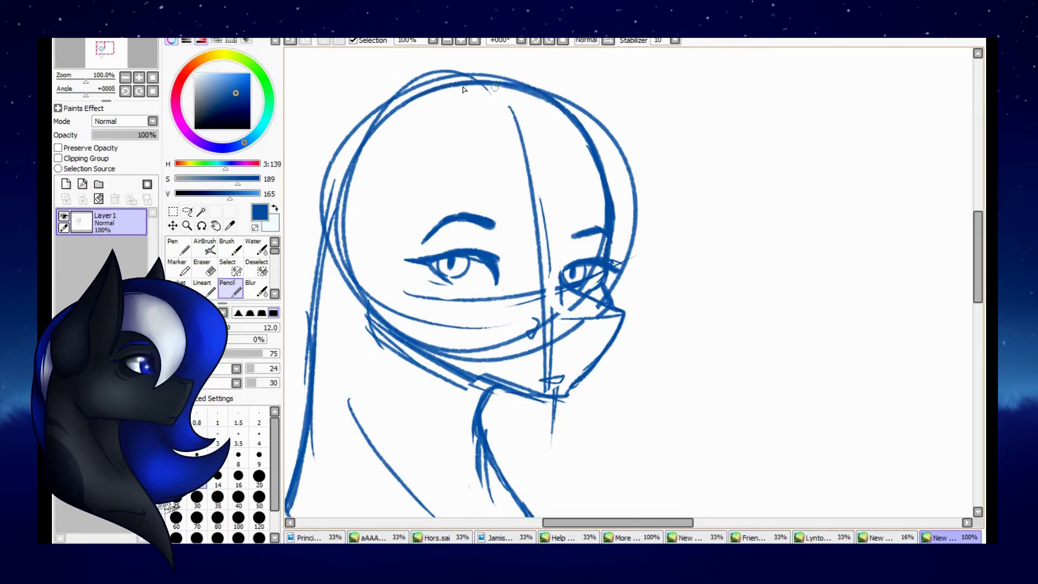
Step: Sketch a tall narrow oval at the back of the head, behind the near eye
{"action": "scroll", "coordinate": [607, 281], "scroll_direction": "down", "scroll_amount": 1}
{"action": "left_click", "coordinate": [188, 212]}
{"action": "left_click_drag", "start_coordinate": [439, 204], "coordinate": [431, 290]}
{"action": "left_click", "coordinate": [324, 43]}
{"action": "key", "text": "n"}
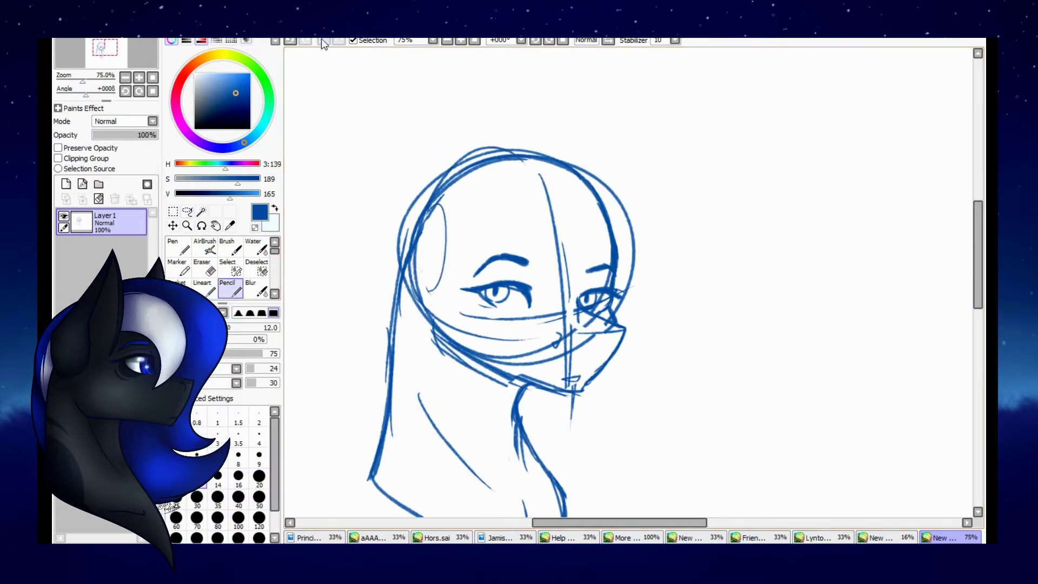
Step: Sketch the tall pointed near ear rising from the top of the head, redoing the first strokes
{"action": "scroll", "coordinate": [326, 103], "scroll_direction": "up", "scroll_amount": 1}
{"action": "left_click_drag", "start_coordinate": [522, 110], "coordinate": [510, 243]}
{"action": "key", "text": "ctrl+z"}
{"action": "key", "text": "ctrl+z"}
{"action": "mouse_move", "coordinate": [456, 183]}
{"action": "left_mouse_down"}
{"action": "mouse_move", "coordinate": [509, 131]}
{"action": "mouse_move", "coordinate": [517, 175]}
{"action": "left_mouse_up"}
{"action": "key", "text": "e"}
{"action": "key", "text": "n"}
{"action": "mouse_move", "coordinate": [513, 110]}
{"action": "left_mouse_down"}
{"action": "mouse_move", "coordinate": [516, 187]}
{"action": "mouse_move", "coordinate": [424, 249]}
{"action": "left_mouse_up"}
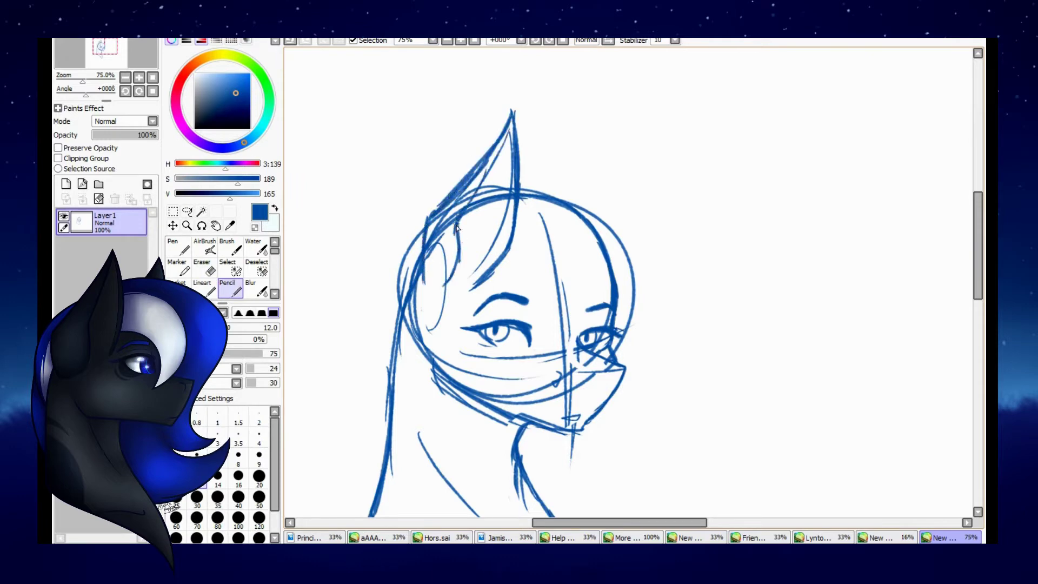
Step: Add inner lines to the near ear, then lasso the ear and reshape it with a transform
{"action": "left_click_drag", "start_coordinate": [510, 162], "coordinate": [483, 257]}
{"action": "key", "text": "l"}
{"action": "mouse_move", "coordinate": [399, 197]}
{"action": "left_mouse_down"}
{"action": "mouse_move", "coordinate": [603, 213]}
{"action": "mouse_move", "coordinate": [579, 209]}
{"action": "mouse_move", "coordinate": [614, 225]}
{"action": "left_mouse_up"}
{"action": "scroll", "coordinate": [579, 209], "scroll_direction": "down", "scroll_amount": 1}
{"action": "key", "text": "ctrl+t"}
{"action": "key", "text": "Return"}
{"action": "scroll", "coordinate": [580, 209], "scroll_direction": "up", "scroll_amount": 1}
Step: Sketch the smaller pointed far ear behind the forehead with the Pencil
{"action": "key", "text": "n"}
{"action": "key", "text": "ctrl+z"}
{"action": "left_click_drag", "start_coordinate": [565, 199], "coordinate": [613, 224]}
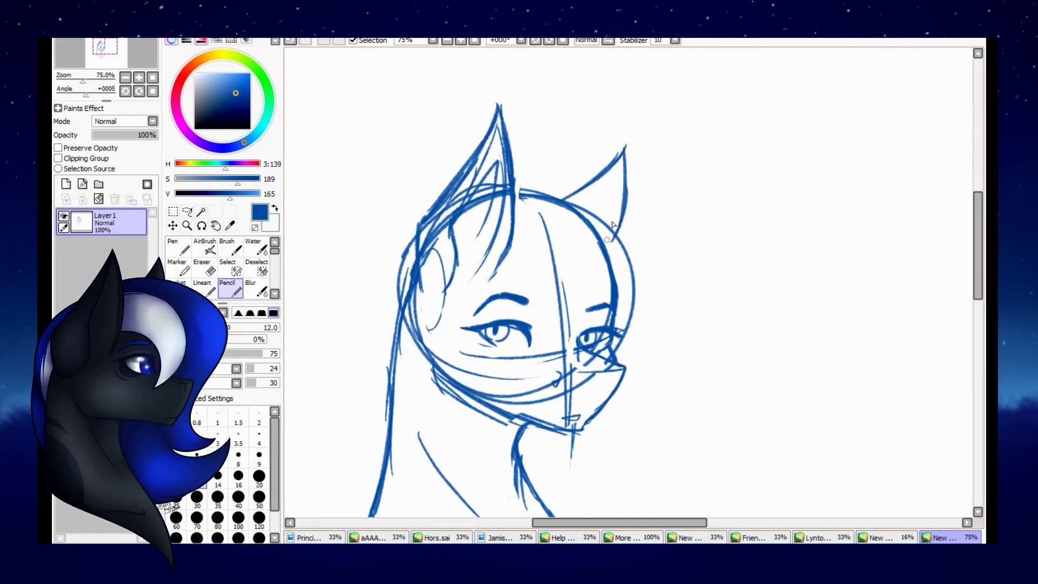
Step: Add a new layer above the head sketch for the mane
{"action": "scroll", "coordinate": [871, 186], "scroll_direction": "down", "scroll_amount": 2}
{"action": "key", "text": "ctrl+shift+n"}
{"action": "scroll", "coordinate": [465, 40], "scroll_direction": "up", "scroll_amount": 2}
Step: Open the Night Eclipse reference image from the Night Eclipses story folder and arrange it beside the sketch
{"action": "key", "text": "ctrl+o"}
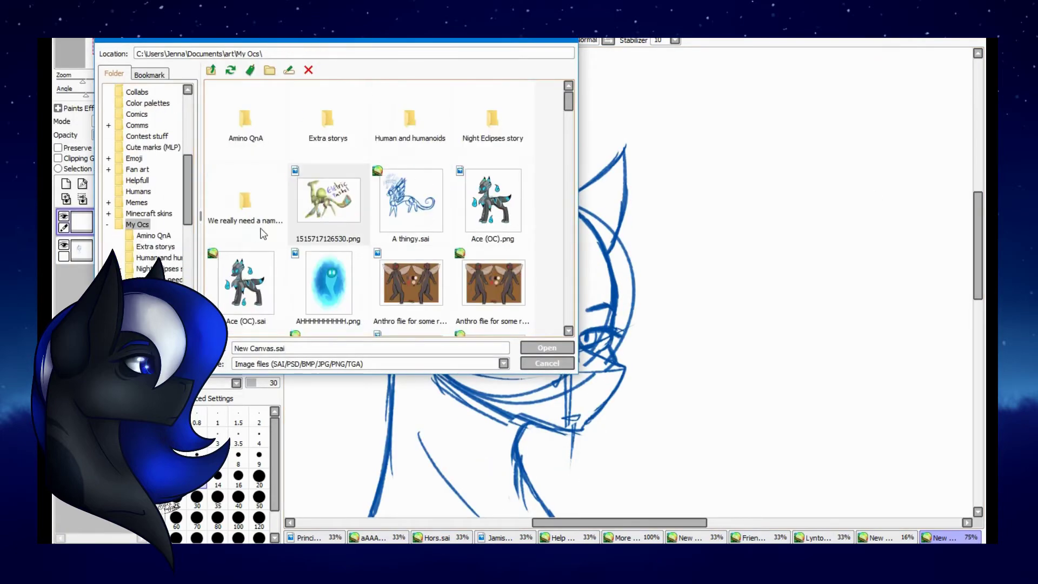
{"action": "double_click", "coordinate": [493, 119]}
{"action": "double_click", "coordinate": [547, 284]}
{"action": "scroll", "coordinate": [509, 130], "scroll_direction": "up", "scroll_amount": 2}
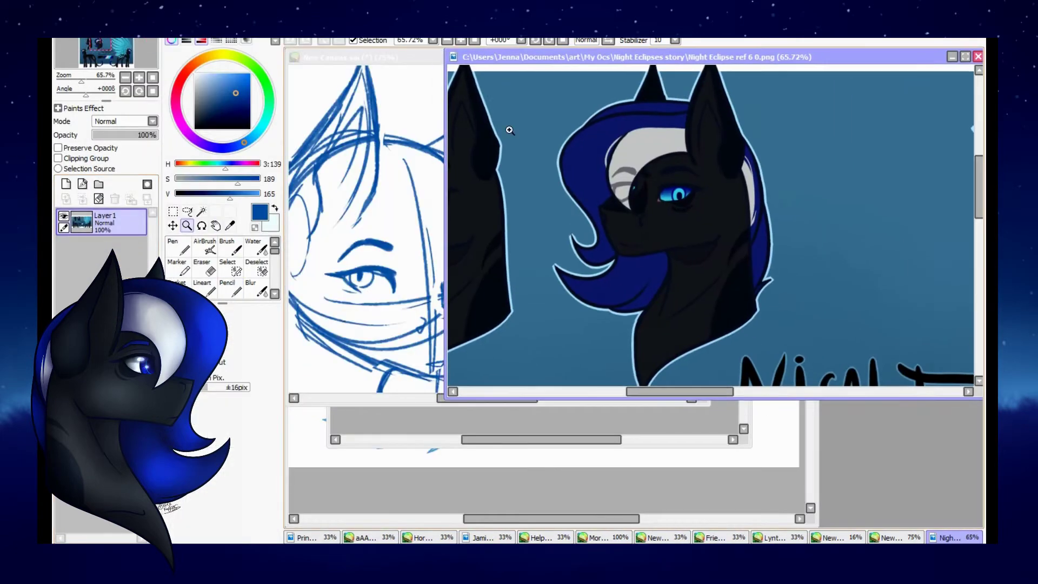
{"action": "left_click_drag", "start_coordinate": [446, 216], "coordinate": [753, 217]}
{"action": "scroll", "coordinate": [587, 324], "scroll_direction": "down", "scroll_amount": 3}
{"action": "scroll", "coordinate": [586, 325], "scroll_direction": "up", "scroll_amount": 3}
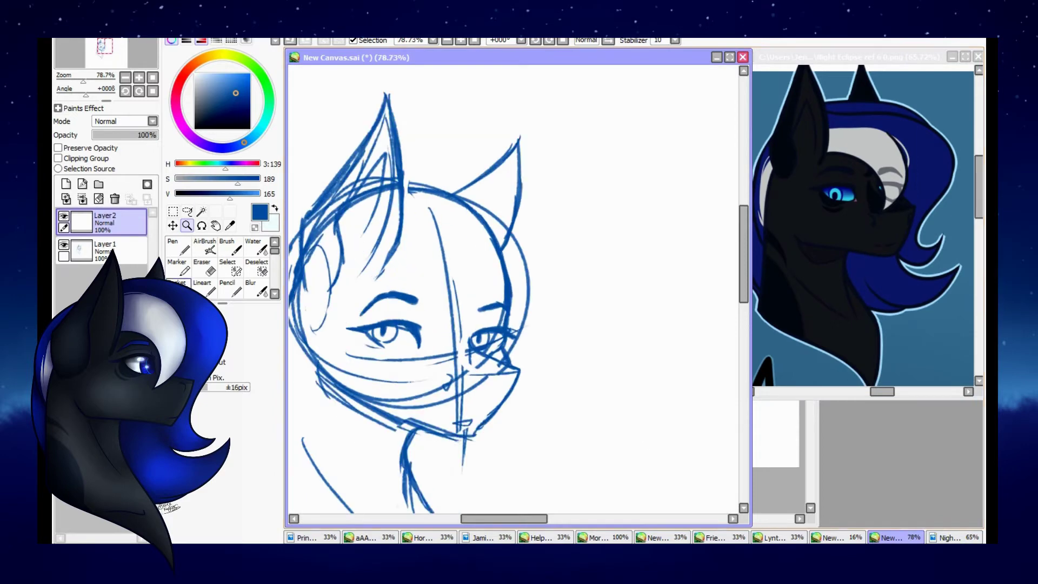
Step: Sketch the forelock's inner edge from the near ear across the forehead and over the far eye
{"action": "key", "text": "n"}
{"action": "left_click_drag", "start_coordinate": [389, 250], "coordinate": [490, 325]}
{"action": "left_click_drag", "start_coordinate": [487, 243], "coordinate": [501, 251]}
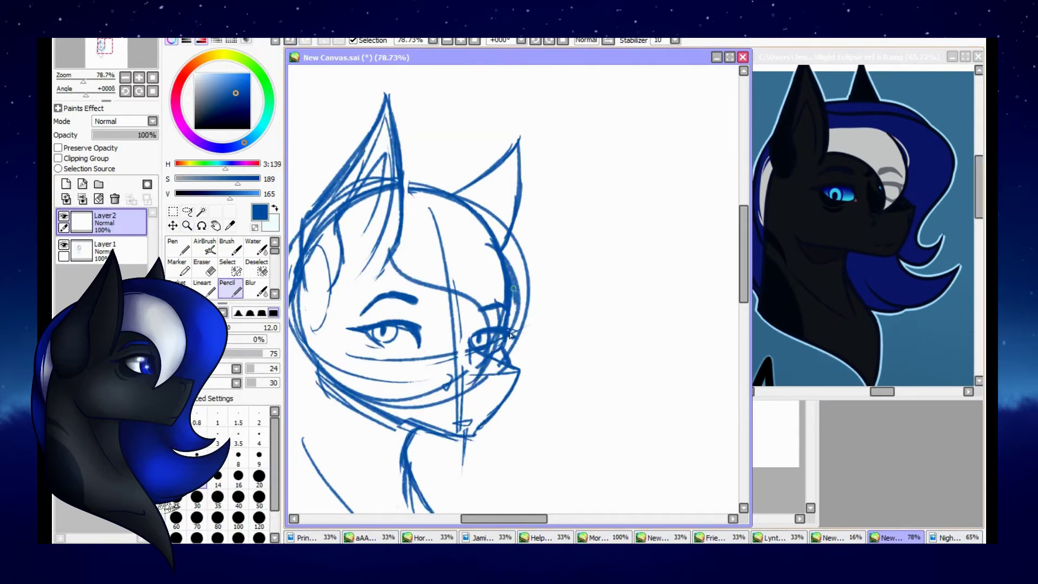
Step: Lower the opacity of Layer1 to 65% and return to Layer2
{"action": "left_click", "coordinate": [106, 249]}
{"action": "left_click_drag", "start_coordinate": [156, 134], "coordinate": [134, 134]}
{"action": "left_click", "coordinate": [106, 222]}
Step: Sketch the front mane's outer edge sweeping from the near ear forward past the face, redoing the first curve wider
{"action": "left_click_drag", "start_coordinate": [405, 172], "coordinate": [557, 330]}
{"action": "mouse_move", "coordinate": [568, 267]}
{"action": "left_mouse_down"}
{"action": "mouse_move", "coordinate": [535, 378]}
{"action": "mouse_move", "coordinate": [559, 392]}
{"action": "left_mouse_up"}
{"action": "scroll", "coordinate": [535, 389], "scroll_direction": "down", "scroll_amount": 3}
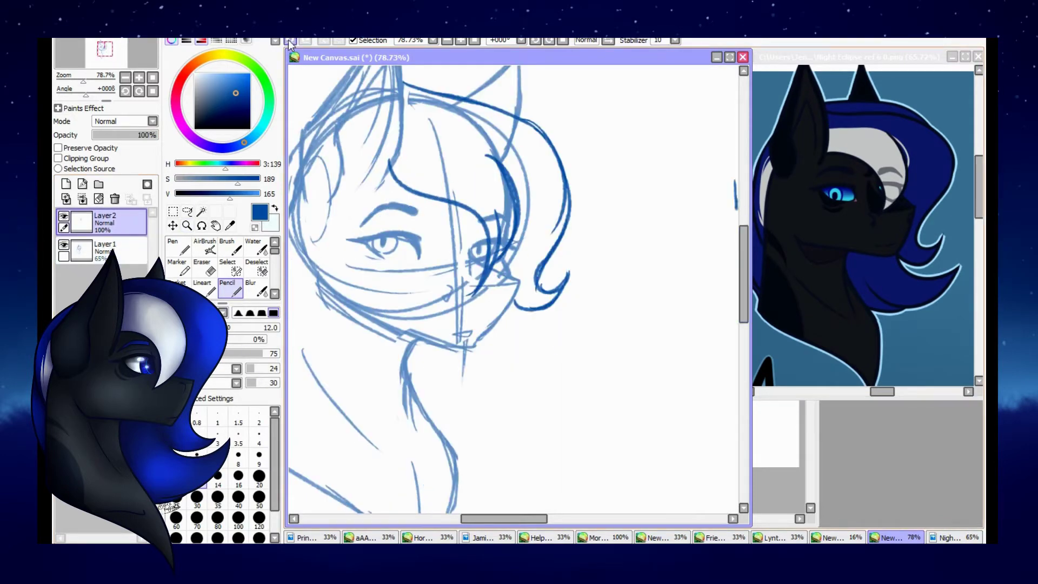
{"action": "left_click", "coordinate": [292, 42]}
{"action": "mouse_move", "coordinate": [516, 120]}
{"action": "left_mouse_down"}
{"action": "mouse_move", "coordinate": [568, 324]}
{"action": "mouse_move", "coordinate": [503, 331]}
{"action": "mouse_move", "coordinate": [560, 374]}
{"action": "mouse_move", "coordinate": [599, 340]}
{"action": "left_mouse_up"}
Step: Sketch the lower mane with its underside below the chin, and redraw the small curled tip in front of the muzzle
{"action": "left_click_drag", "start_coordinate": [471, 390], "coordinate": [587, 370]}
{"action": "left_click_drag", "start_coordinate": [442, 367], "coordinate": [529, 414]}
{"action": "left_click_drag", "start_coordinate": [405, 387], "coordinate": [498, 421]}
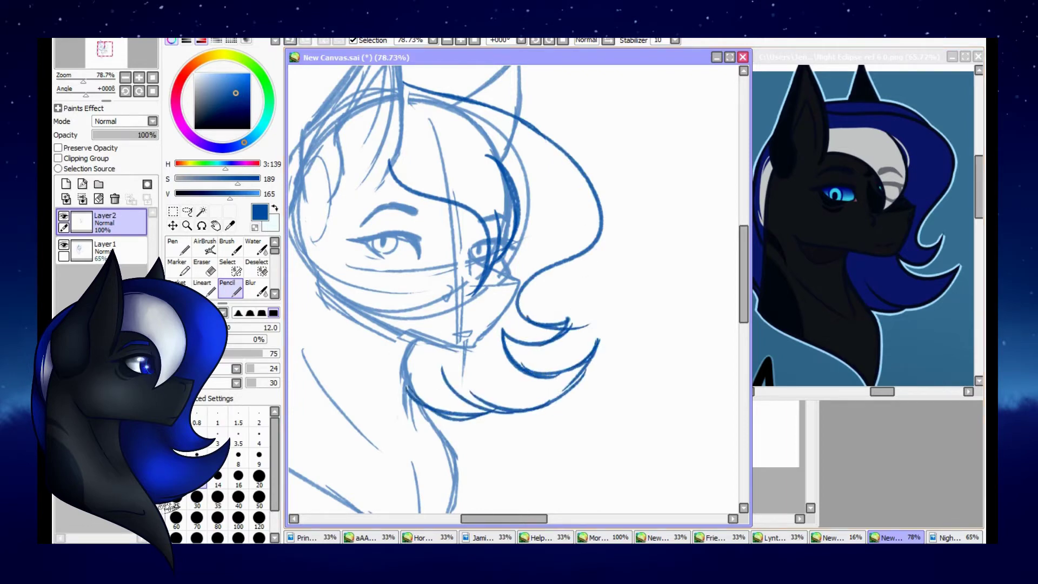
{"action": "key", "text": "ctrl+z"}
{"action": "left_click_drag", "start_coordinate": [516, 292], "coordinate": [543, 323]}
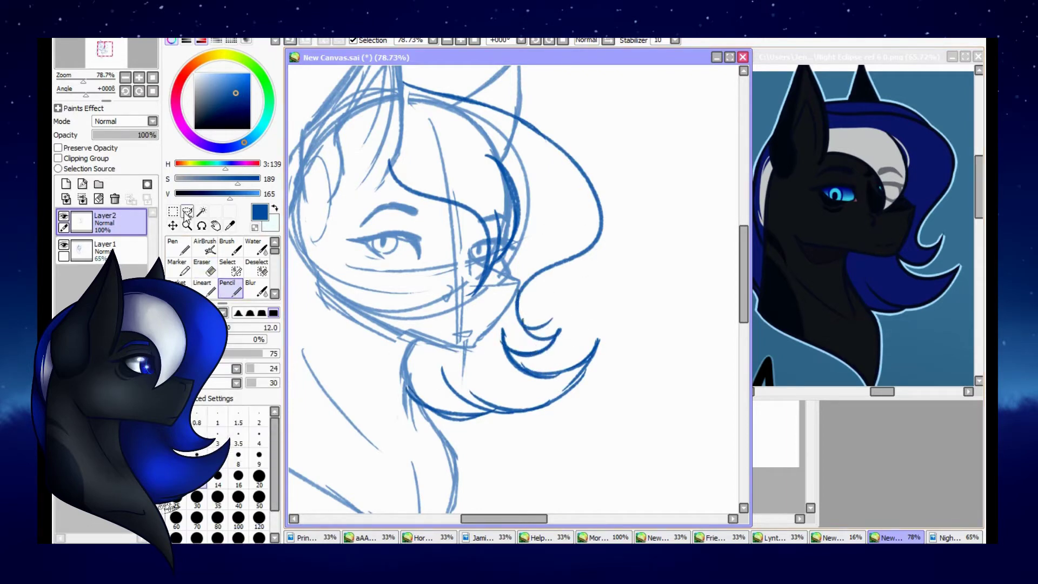
{"action": "key", "text": "ctrl+z"}
{"action": "key", "text": "ctrl+y"}
Step: Draw a higher contour along the top of the front mane and adjust the mane lines with transforms
{"action": "left_click", "coordinate": [447, 40]}
{"action": "left_click", "coordinate": [461, 40]}
{"action": "left_click_drag", "start_coordinate": [397, 154], "coordinate": [576, 246]}
{"action": "key", "text": "l"}
{"action": "key", "text": "ctrl+t"}
{"action": "key", "text": "Return"}
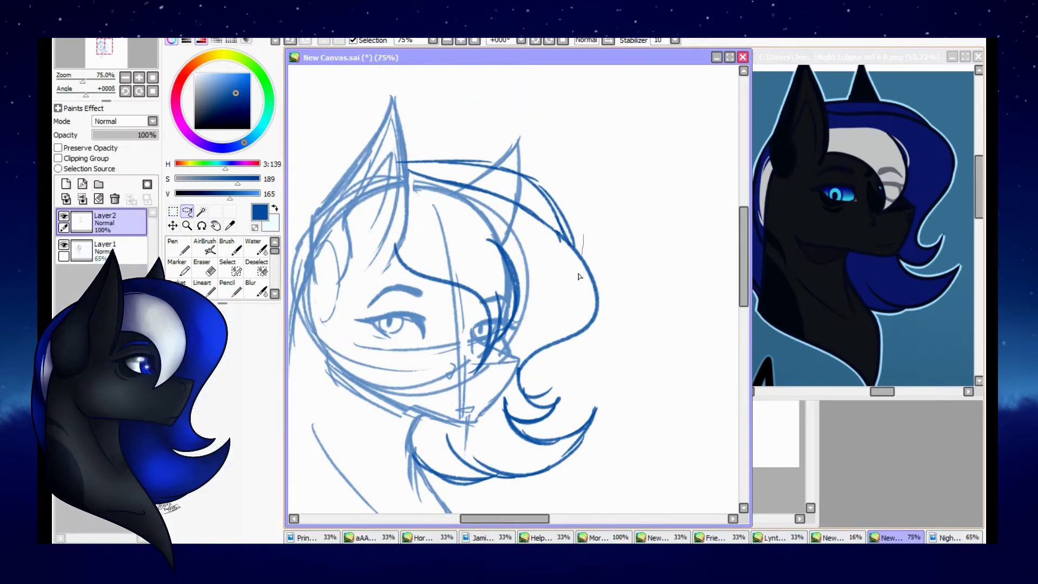
{"action": "key", "text": "ctrl+t"}
{"action": "key", "text": "Return"}
Step: Sketch the back edge of the mane from behind the near ear down the neck
{"action": "left_click", "coordinate": [227, 286]}
{"action": "scroll", "coordinate": [487, 324], "scroll_direction": "left", "scroll_amount": 5}
{"action": "mouse_move", "coordinate": [453, 193]}
{"action": "left_mouse_down"}
{"action": "mouse_move", "coordinate": [402, 313]}
{"action": "mouse_move", "coordinate": [411, 360]}
{"action": "left_mouse_up"}
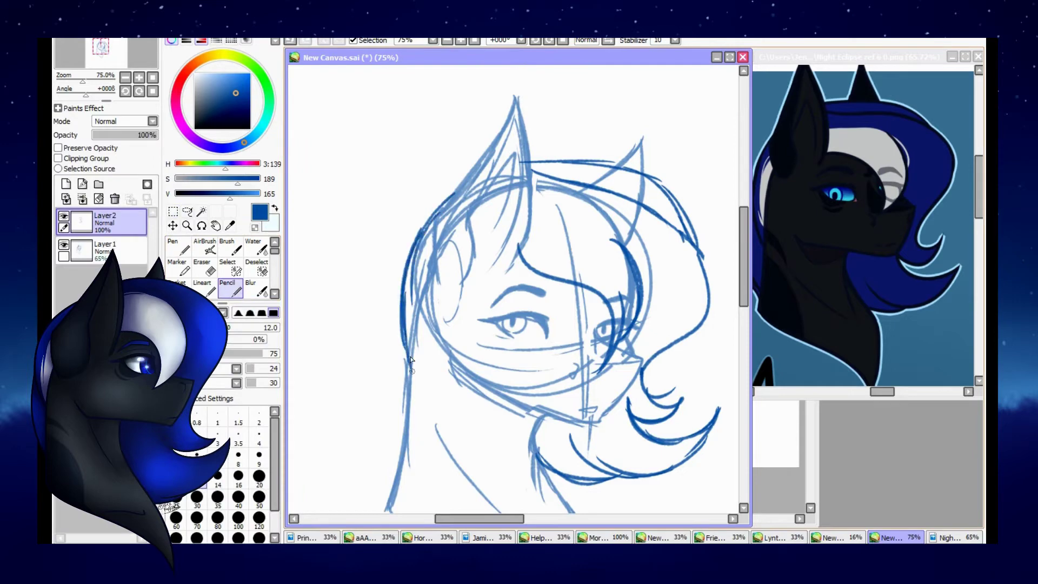
{"action": "left_click_drag", "start_coordinate": [882, 392], "coordinate": [878, 392]}
Step: Select the back mane strokes and stretch their upper outer corner away from the head
{"action": "key", "text": "m"}
{"action": "left_click_drag", "start_coordinate": [396, 193], "coordinate": [457, 419]}
{"action": "key", "text": "ctrl+t"}
{"action": "left_click_drag", "start_coordinate": [396, 193], "coordinate": [379, 196]}
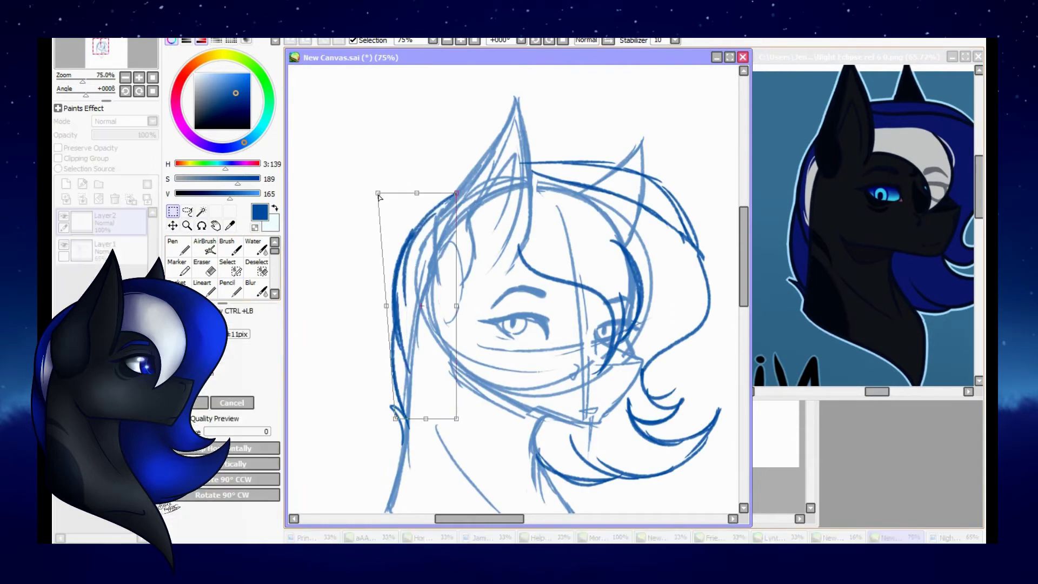
{"action": "key", "text": "Return"}
Step: Erase the construction lines across the face, back of the head and near ear on Layer1
{"action": "scroll", "coordinate": [696, 255], "scroll_direction": "down", "scroll_amount": 2}
{"action": "left_click", "coordinate": [103, 250]}
{"action": "key", "text": "e"}
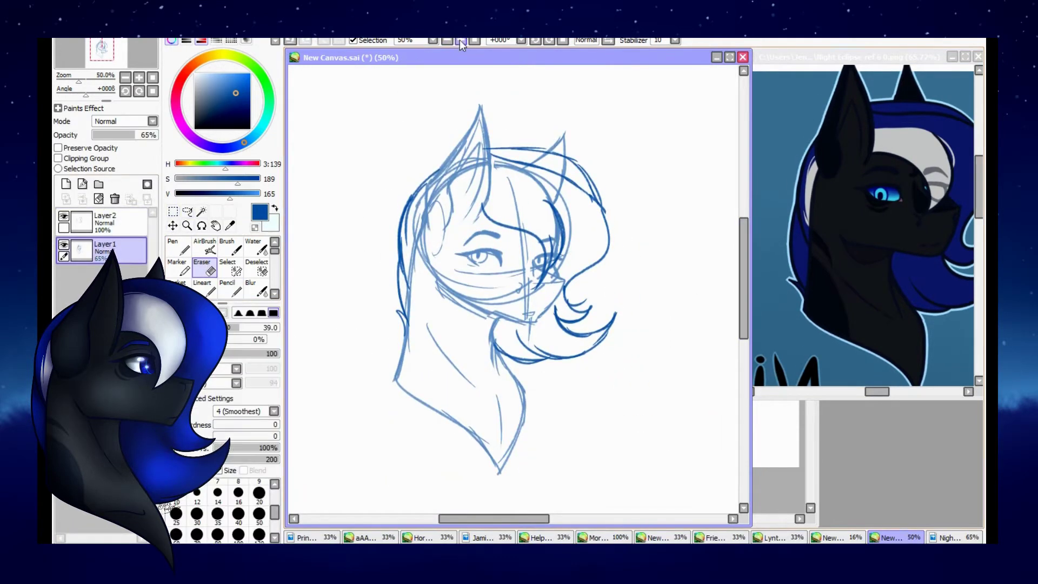
{"action": "left_click", "coordinate": [460, 40]}
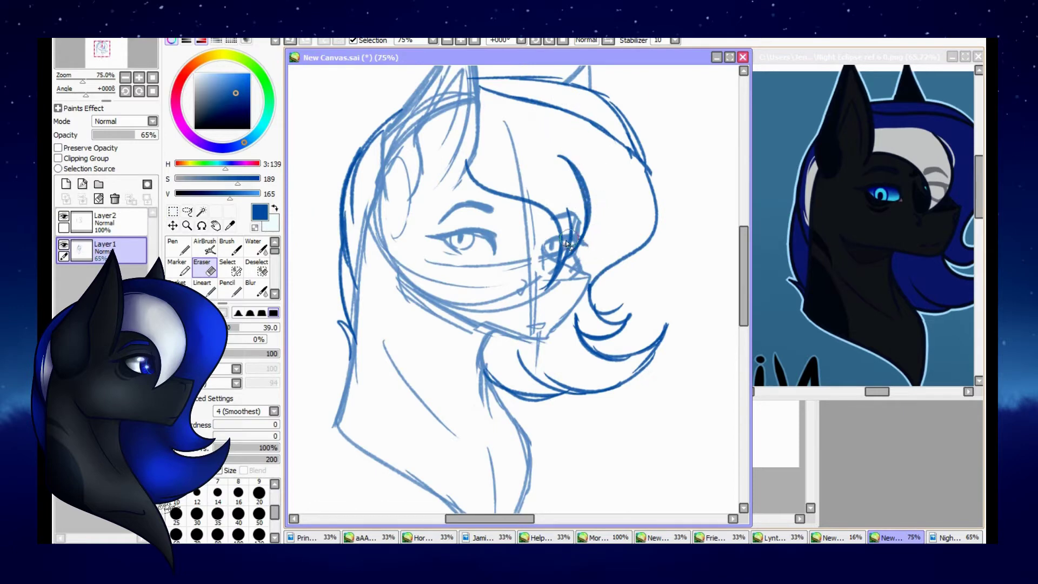
{"action": "mouse_move", "coordinate": [575, 234]}
{"action": "left_mouse_down"}
{"action": "mouse_move", "coordinate": [437, 261]}
{"action": "mouse_move", "coordinate": [534, 278]}
{"action": "left_mouse_up"}
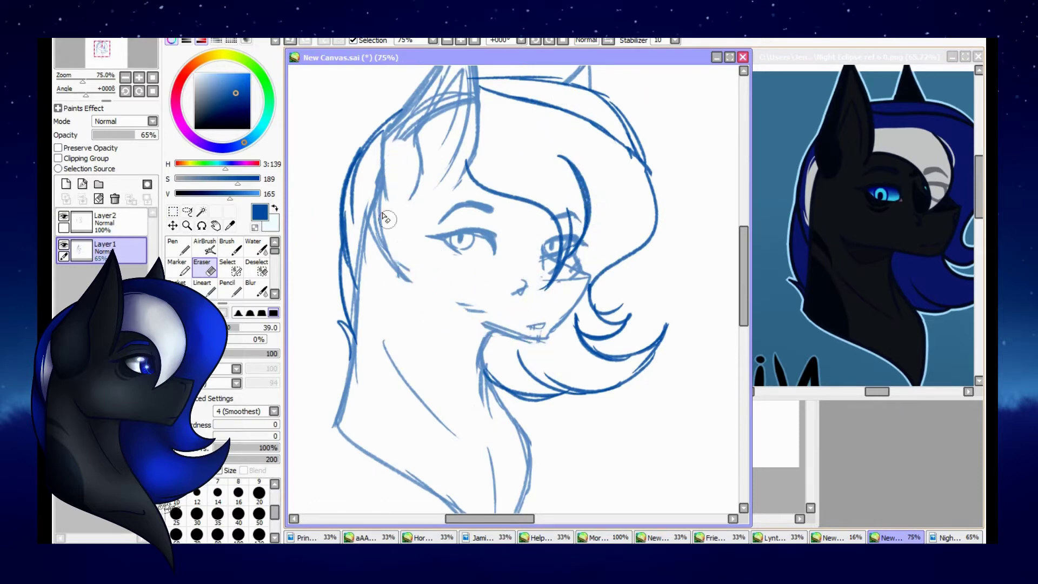
{"action": "left_click_drag", "start_coordinate": [386, 218], "coordinate": [409, 279]}
{"action": "scroll", "coordinate": [718, 295], "scroll_direction": "up", "scroll_amount": 2}
{"action": "mouse_move", "coordinate": [427, 200]}
{"action": "left_mouse_down"}
{"action": "mouse_move", "coordinate": [416, 135]}
{"action": "mouse_move", "coordinate": [427, 185]}
{"action": "left_mouse_up"}
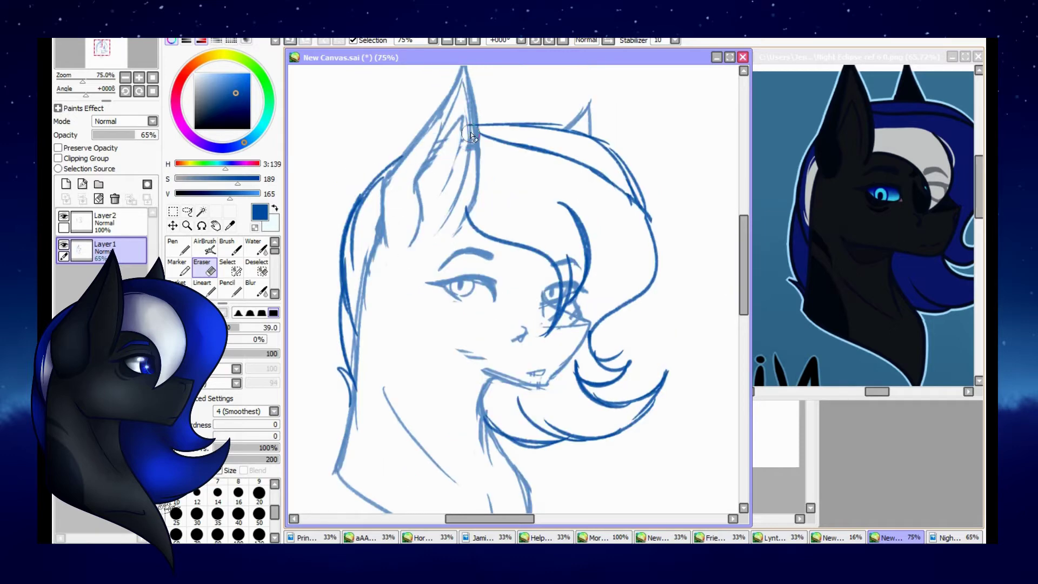
{"action": "left_click_drag", "start_coordinate": [471, 136], "coordinate": [468, 160]}
Step: Redraw the jawline with the Pencil from the chin back up to the cheek
{"action": "key", "text": "n"}
{"action": "left_click_drag", "start_coordinate": [489, 378], "coordinate": [457, 359]}
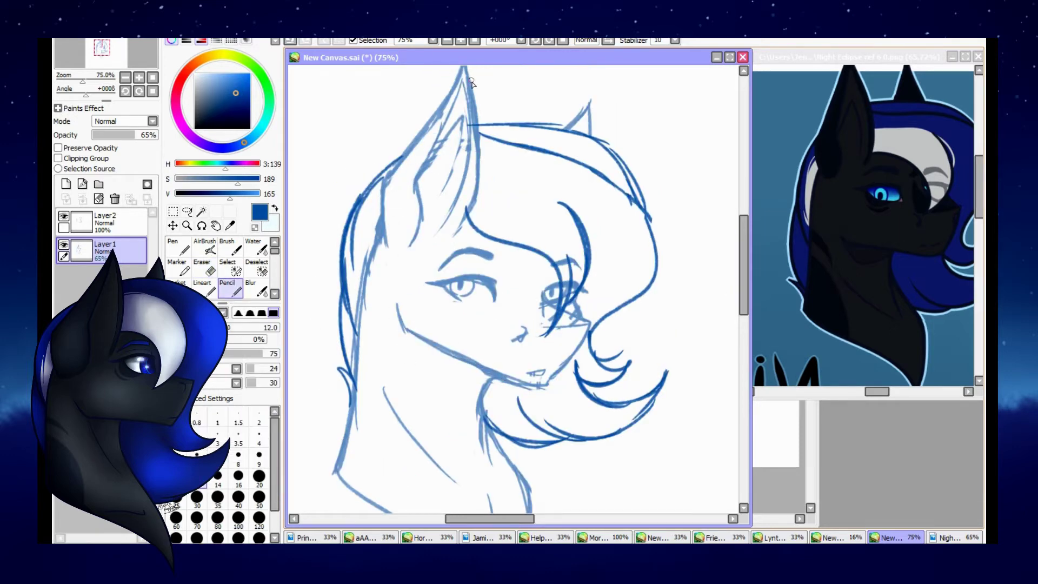
{"action": "key", "text": "a"}
{"action": "left_click_drag", "start_coordinate": [514, 273], "coordinate": [494, 252]}
Step: Merge the mane layer and the head sketch layer into one layer
{"action": "key", "text": "ctrl+minus"}
{"action": "key", "text": "ctrl+minus"}
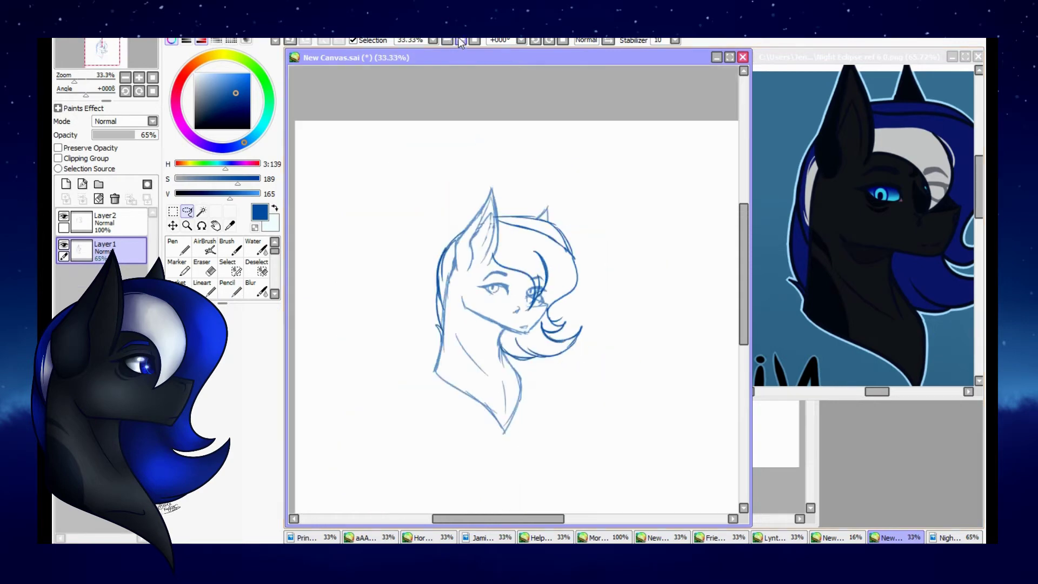
{"action": "key", "text": "ctrl+plus"}
{"action": "key", "text": "ctrl+e"}
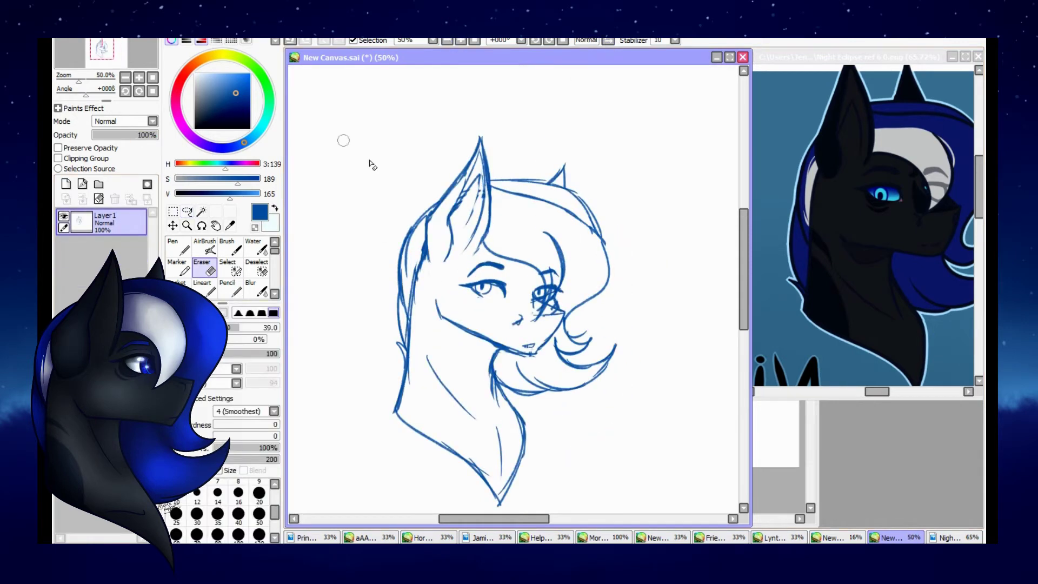
Step: Adjust the merged sketch with a transform
{"action": "key", "text": "n"}
{"action": "key", "text": "ctrl+minus"}
{"action": "key", "text": "ctrl+plus"}
{"action": "key", "text": "ctrl+plus"}
{"action": "key", "text": "ctrl+plus"}
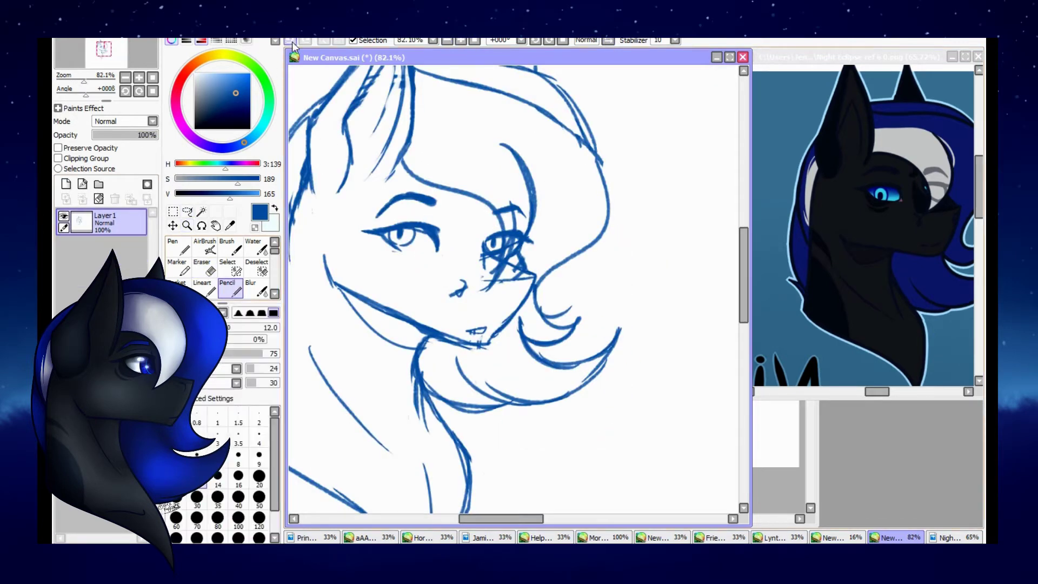
{"action": "key", "text": "ctrl+minus"}
{"action": "key", "text": "ctrl+minus"}
{"action": "key", "text": "ctrl+minus"}
{"action": "key", "text": "ctrl+t"}
{"action": "left_click_drag", "start_coordinate": [527, 177], "coordinate": [607, 162]}
{"action": "key", "text": "Return"}
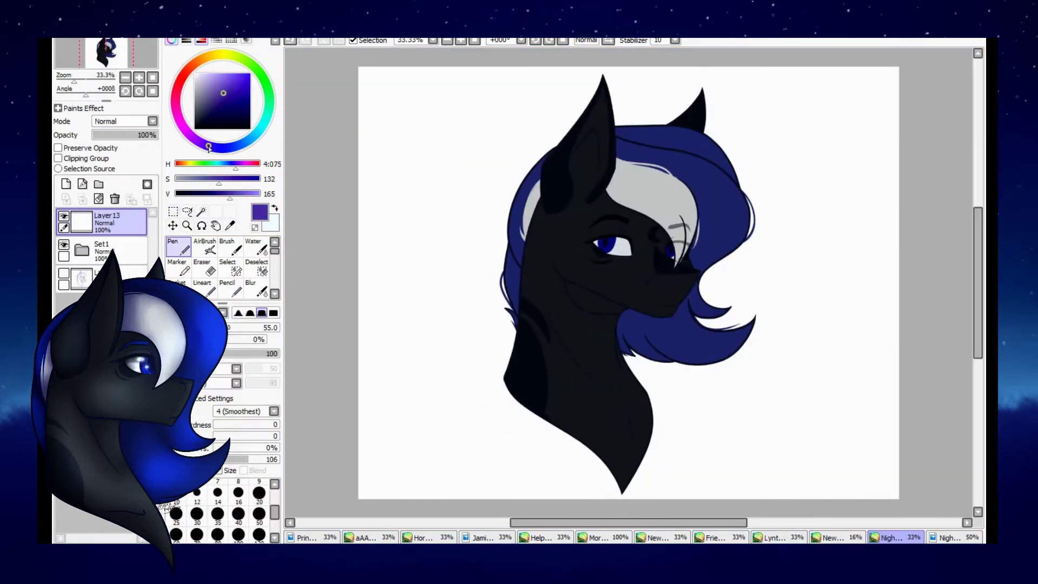
Step: Paint a round purple colour swatch with a light blue centre beside the head on Layer13
{"action": "left_click_drag", "start_coordinate": [208, 147], "coordinate": [212, 147]}
{"action": "left_click_drag", "start_coordinate": [432, 162], "coordinate": [468, 100]}
{"action": "key", "text": "x"}
{"action": "left_click", "coordinate": [450, 146]}
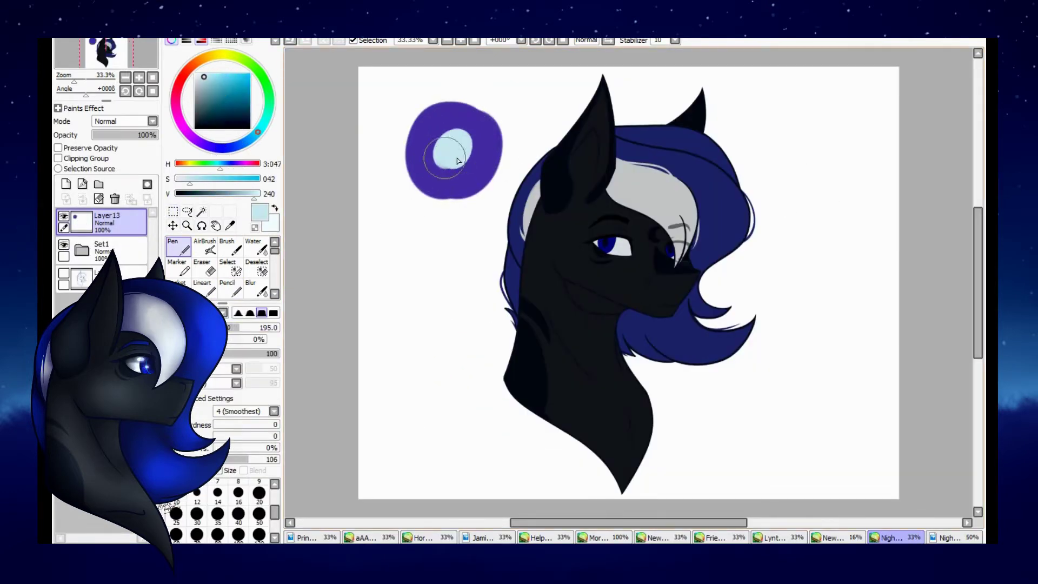
{"action": "key", "text": "x"}
Step: Fill the shadow area beneath the jaw with purple on a clipped layer blended as Multiply at 41% opacity
{"action": "left_click_drag", "start_coordinate": [591, 231], "coordinate": [683, 371]}
{"action": "left_click", "coordinate": [460, 47]}
{"action": "left_click_drag", "start_coordinate": [325, 197], "coordinate": [496, 275]}
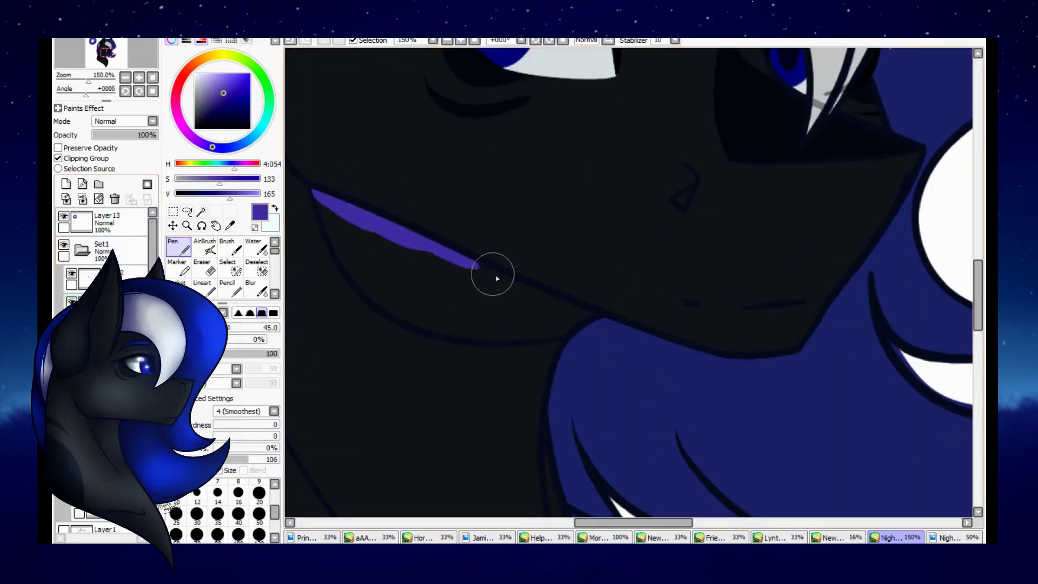
{"action": "mouse_move", "coordinate": [324, 205]}
{"action": "left_mouse_down"}
{"action": "mouse_move", "coordinate": [343, 258]}
{"action": "mouse_move", "coordinate": [428, 282]}
{"action": "mouse_move", "coordinate": [560, 297]}
{"action": "mouse_move", "coordinate": [400, 285]}
{"action": "mouse_move", "coordinate": [515, 330]}
{"action": "left_mouse_up"}
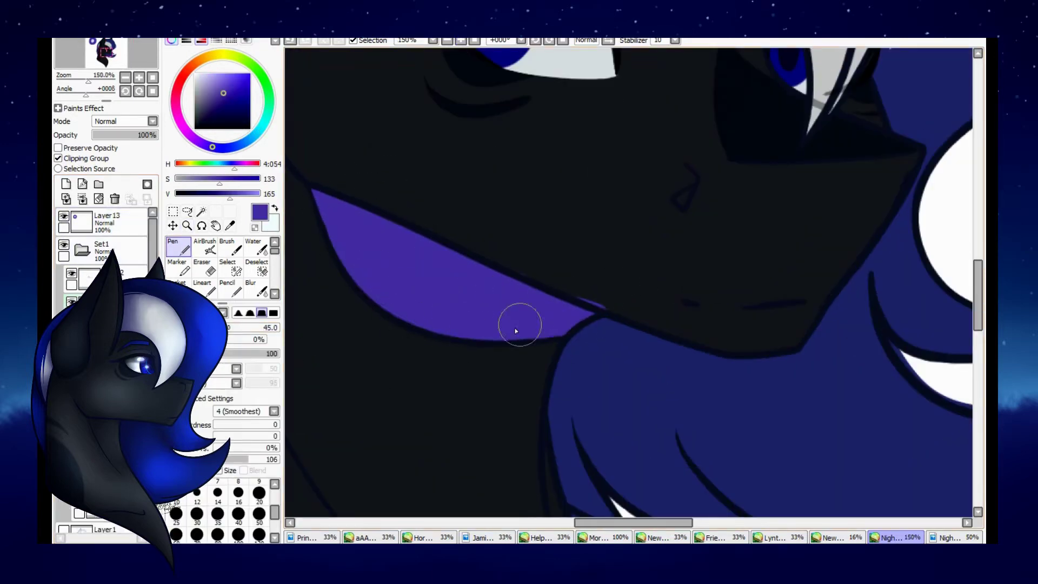
{"action": "left_click", "coordinate": [447, 40]}
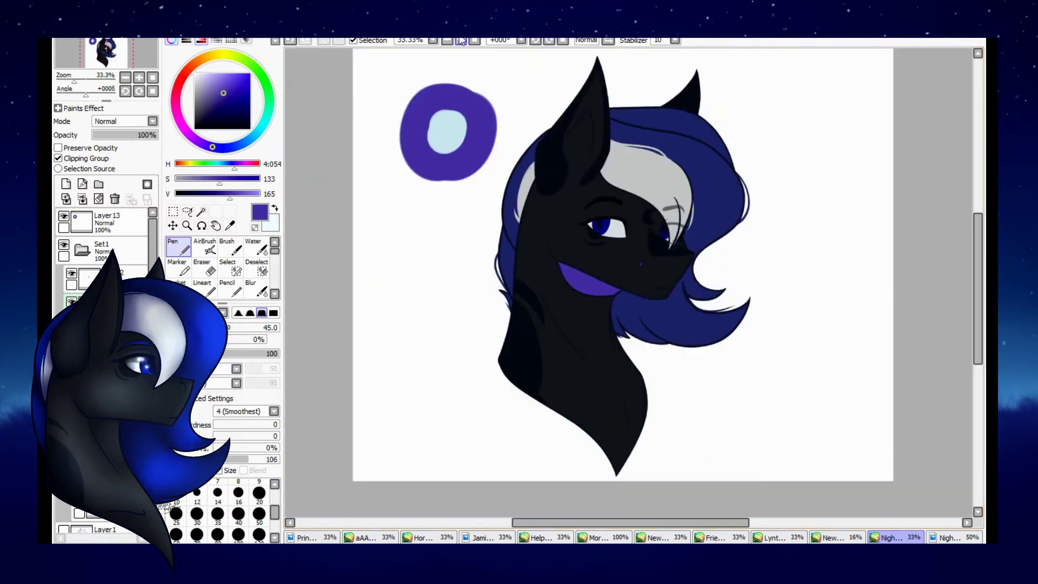
{"action": "left_click", "coordinate": [461, 40]}
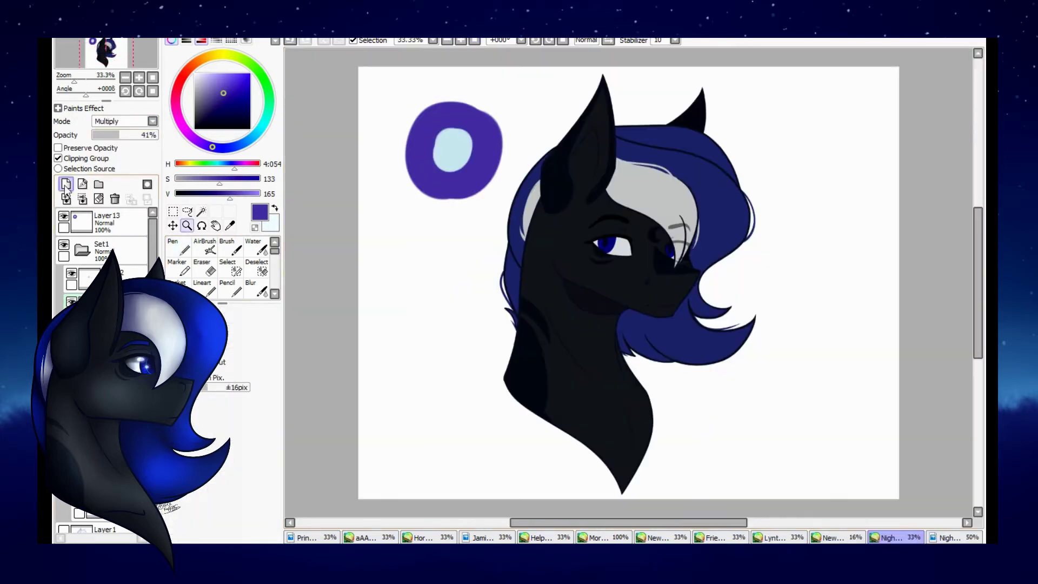
Step: Airbrush purple shadows over the ears, muzzle, jaw and neck, and soften their edges with the Water tool
{"action": "key", "text": "v"}
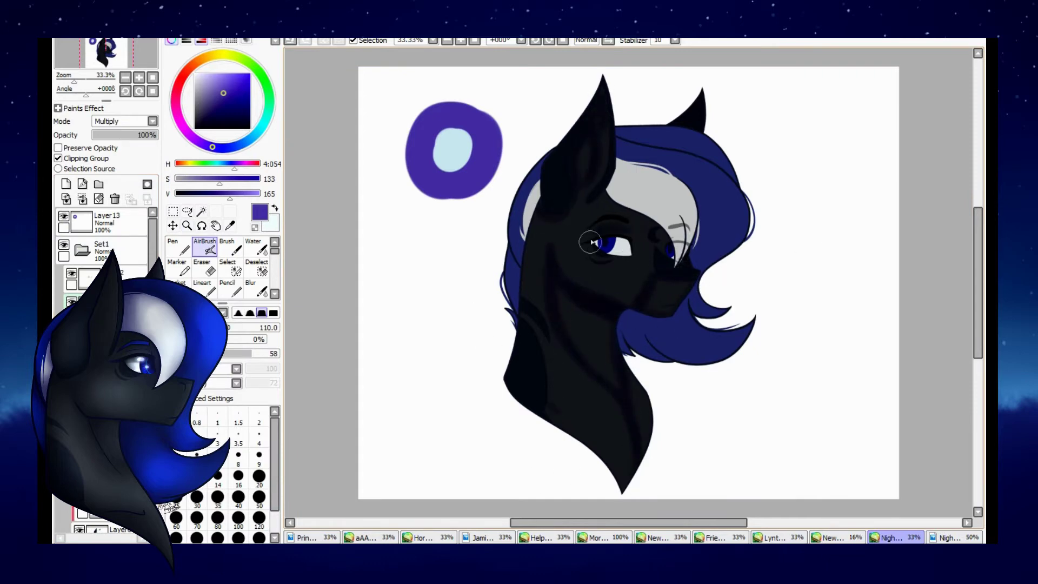
{"action": "key", "text": "ctrl+z"}
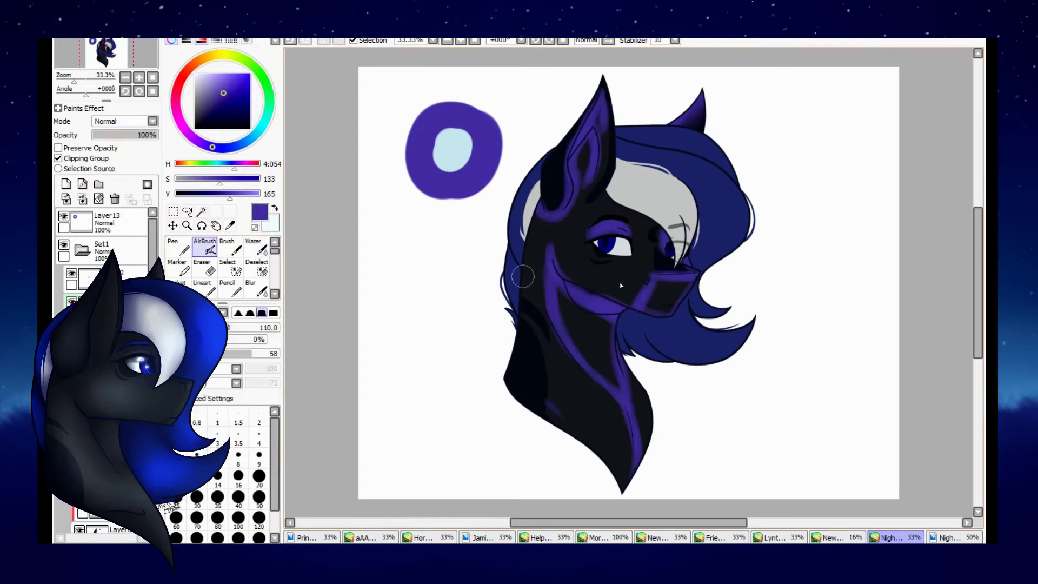
{"action": "left_click", "coordinate": [272, 244]}
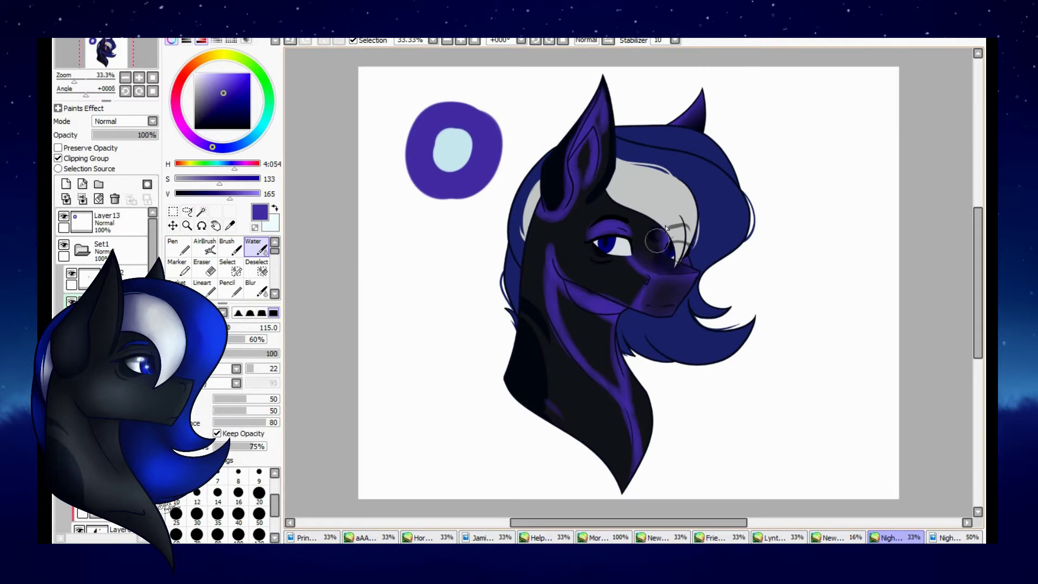
{"action": "key", "text": "v"}
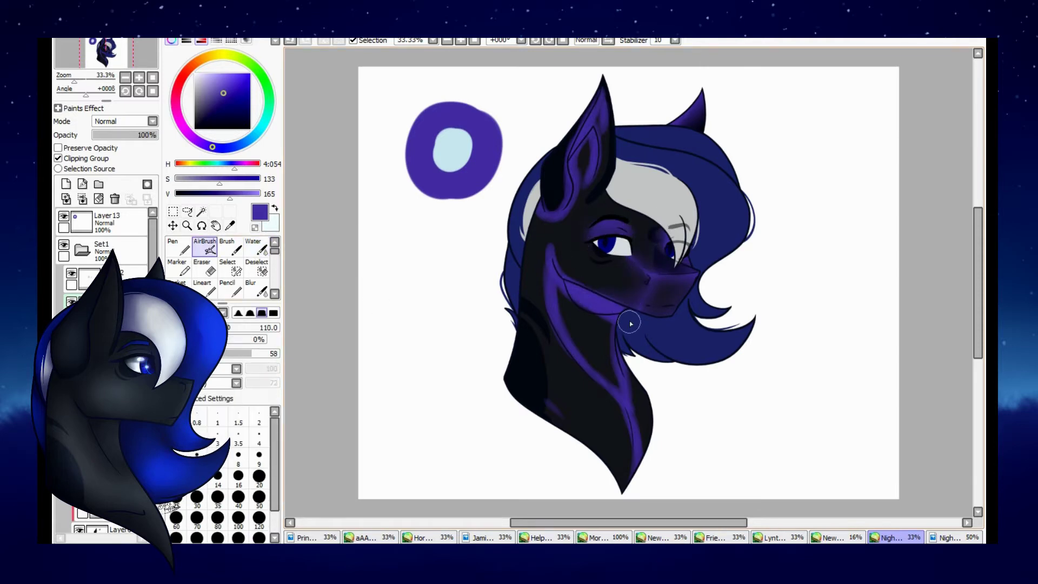
{"action": "key", "text": "c"}
{"action": "left_click_drag", "start_coordinate": [563, 289], "coordinate": [595, 365]}
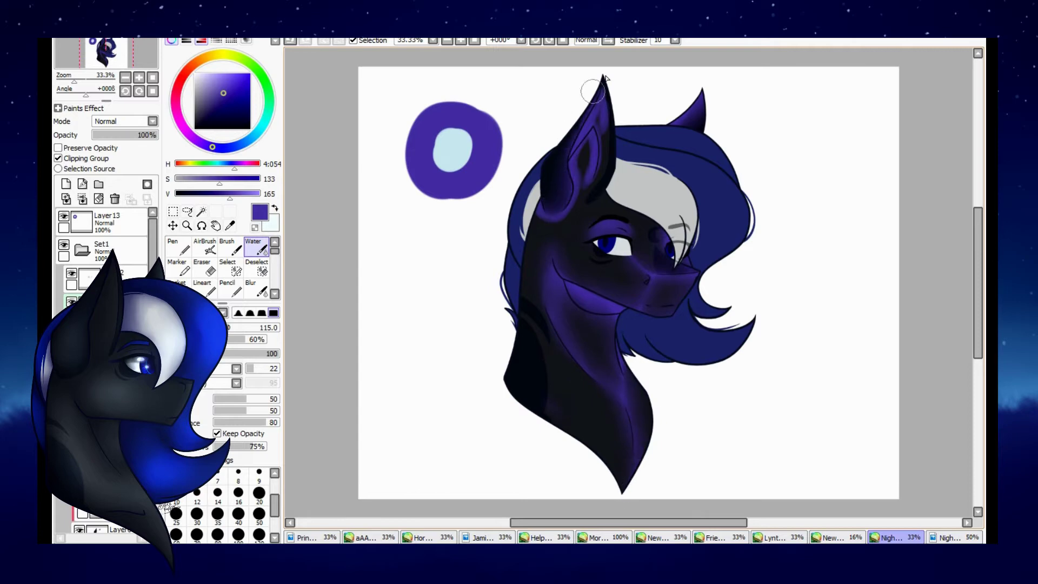
Step: Set the purple shadow layer to Multiply at 36% opacity
{"action": "left_click", "coordinate": [153, 121]}
{"action": "left_click", "coordinate": [108, 140]}
{"action": "left_click_drag", "start_coordinate": [152, 135], "coordinate": [116, 135]}
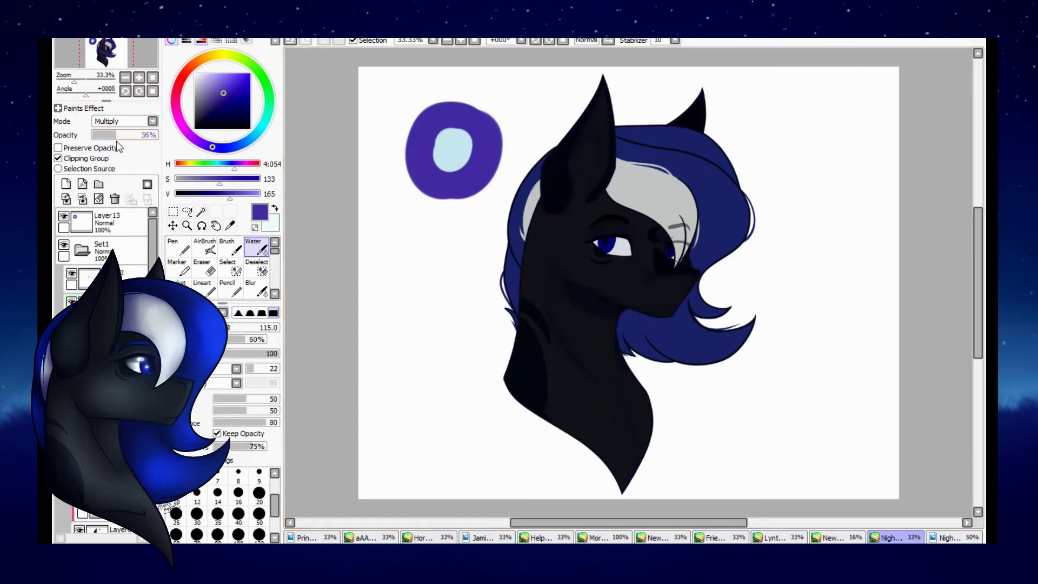
Step: Airbrush a brighter purple beneath the jaw, down the front of the neck and along the muzzle on a clipped layer
{"action": "left_click", "coordinate": [230, 86]}
{"action": "key", "text": "v"}
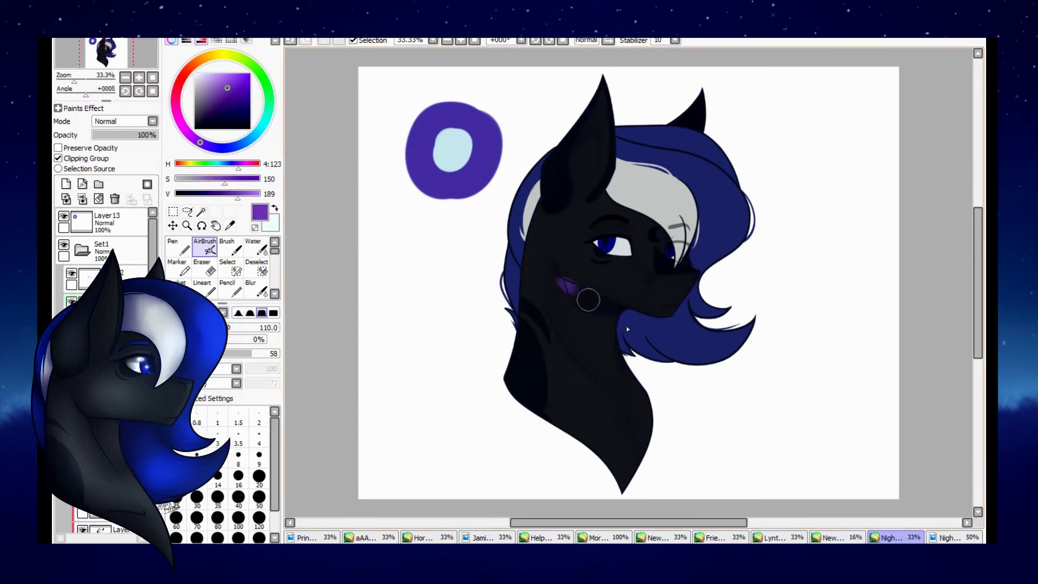
{"action": "left_click_drag", "start_coordinate": [588, 300], "coordinate": [641, 465]}
{"action": "left_click_drag", "start_coordinate": [684, 260], "coordinate": [702, 270]}
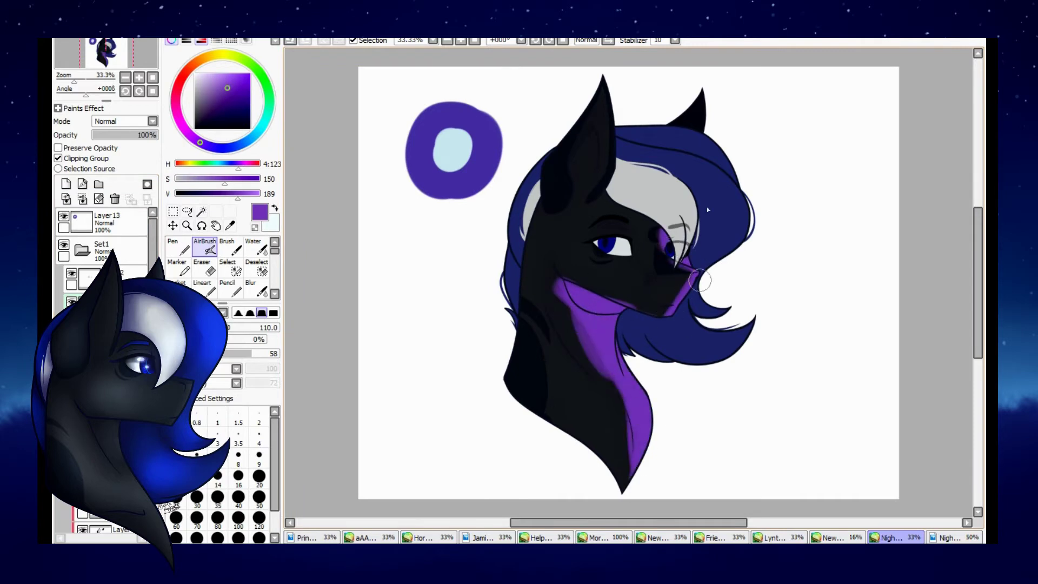
{"action": "left_click", "coordinate": [202, 267]}
{"action": "left_click", "coordinate": [58, 158]}
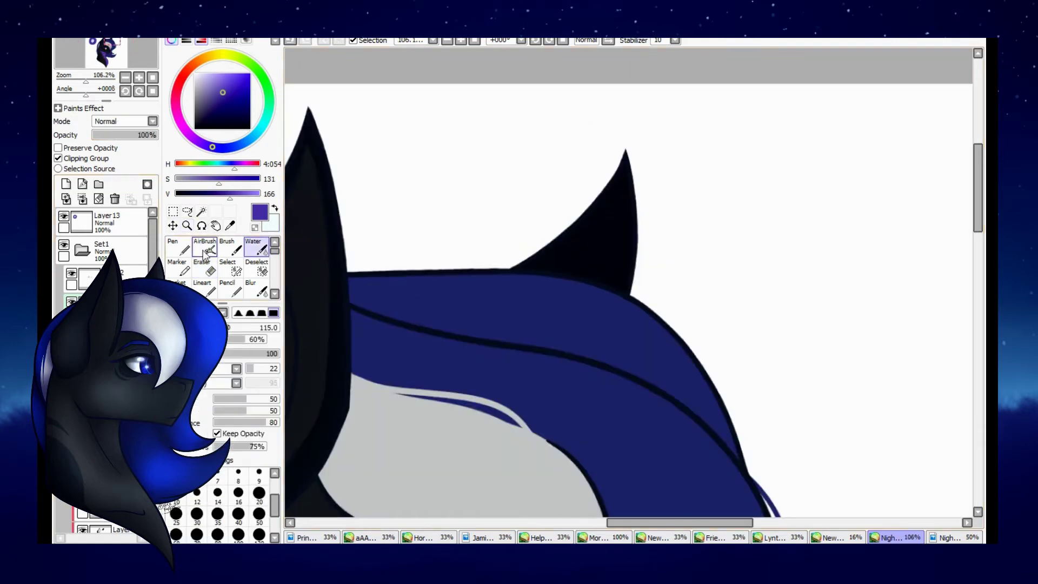
Step: Blend the brighter purple into the neck and erase its spill above the jawline
{"action": "scroll", "coordinate": [392, 443], "scroll_direction": "down", "scroll_amount": 2}
{"action": "mouse_move", "coordinate": [476, 303]}
{"action": "left_mouse_down"}
{"action": "mouse_move", "coordinate": [515, 365]}
{"action": "mouse_move", "coordinate": [544, 450]}
{"action": "left_mouse_up"}
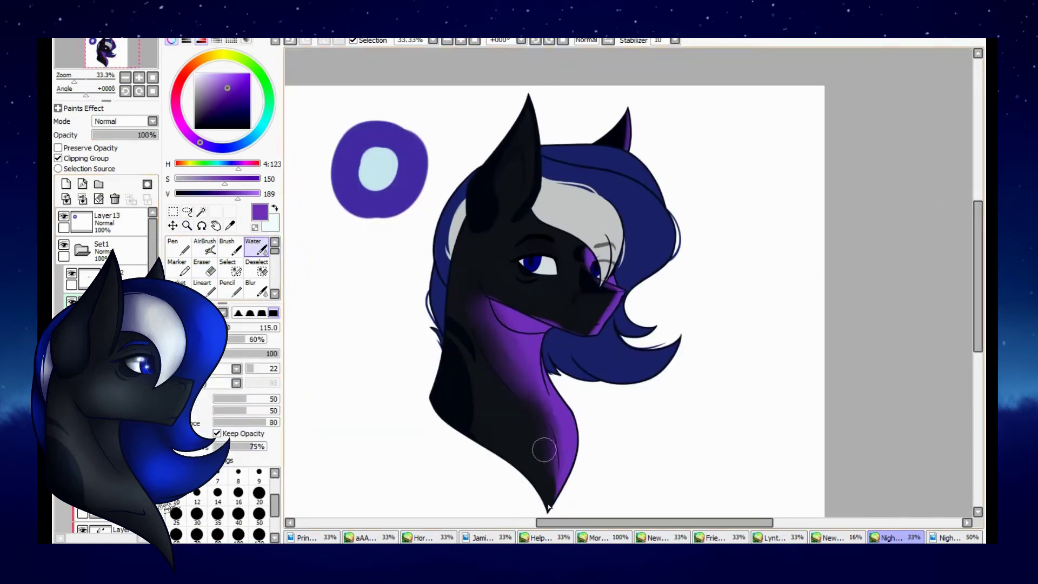
{"action": "left_click", "coordinate": [461, 41]}
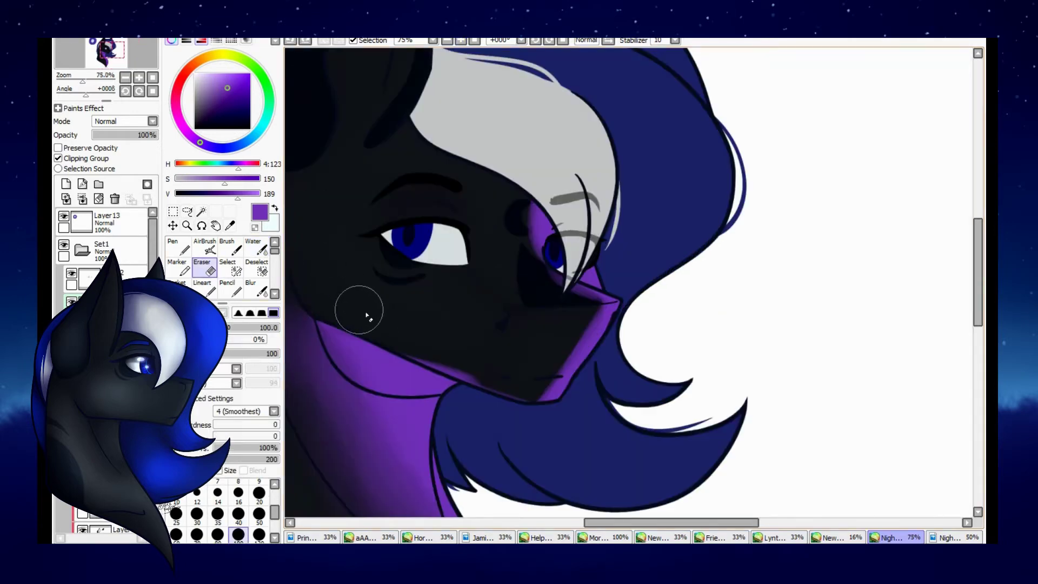
{"action": "left_click_drag", "start_coordinate": [505, 378], "coordinate": [522, 400]}
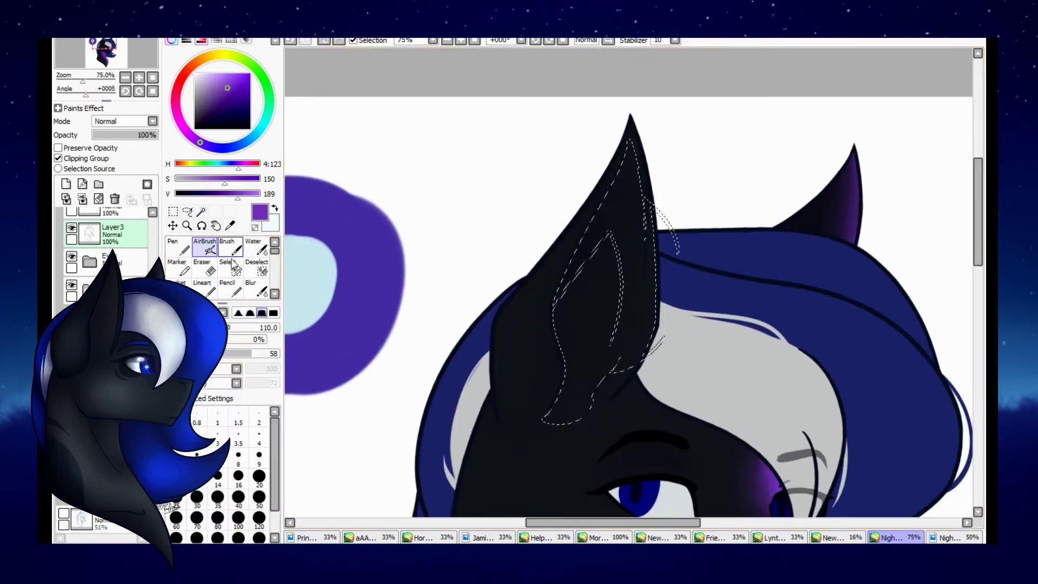
Step: Select the inside of the near ear, shade it with blended purple inside the selection, and deselect it
{"action": "left_click", "coordinate": [233, 266]}
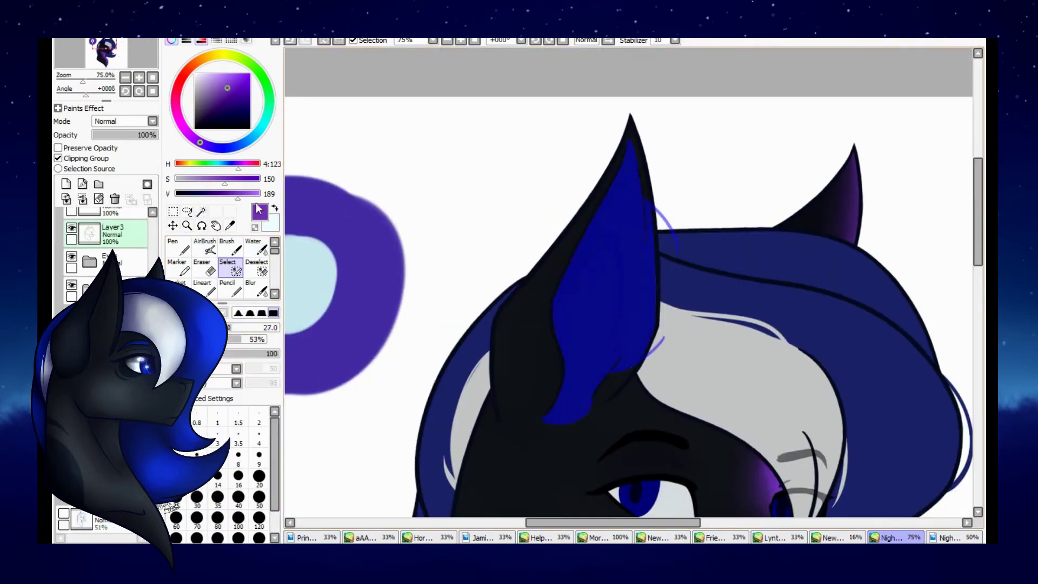
{"action": "left_click", "coordinate": [261, 248]}
{"action": "mouse_move", "coordinate": [540, 371]}
{"action": "left_mouse_down"}
{"action": "mouse_move", "coordinate": [632, 252]}
{"action": "mouse_move", "coordinate": [601, 278]}
{"action": "mouse_move", "coordinate": [613, 221]}
{"action": "left_mouse_up"}
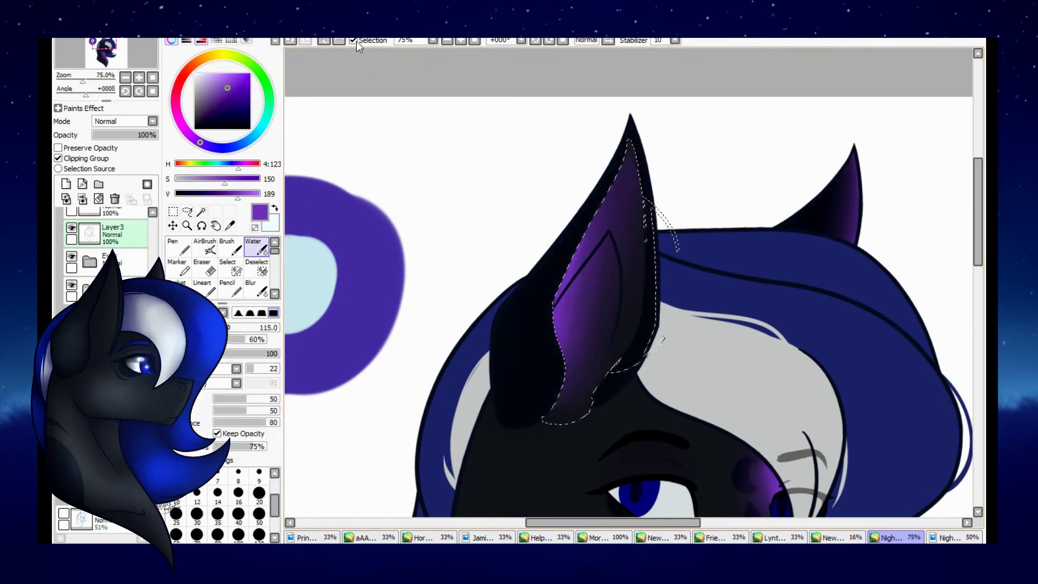
{"action": "left_click", "coordinate": [339, 40]}
Step: Airbrush highlights in the swatch's light blue on the neck, cheek, brow, nose bridge and ears on a clipped Luminosity layer
{"action": "left_click", "coordinate": [205, 248]}
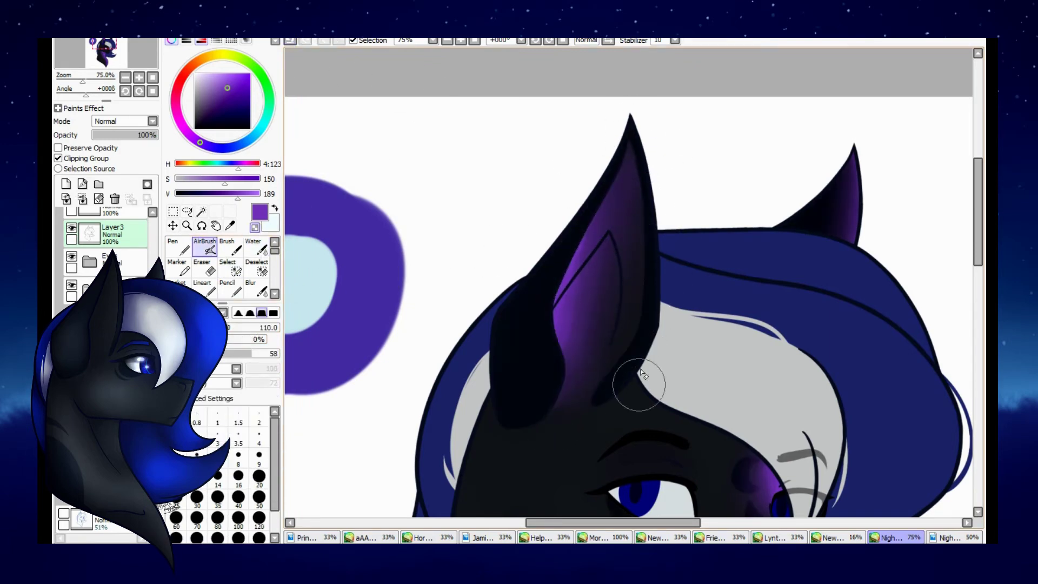
{"action": "key", "text": "ctrl+minus"}
{"action": "left_click", "coordinate": [457, 151], "text": "alt"}
{"action": "left_click_drag", "start_coordinate": [560, 522], "coordinate": [600, 522]}
{"action": "mouse_move", "coordinate": [487, 303]}
{"action": "left_mouse_down"}
{"action": "mouse_move", "coordinate": [503, 475]}
{"action": "mouse_move", "coordinate": [556, 360]}
{"action": "mouse_move", "coordinate": [488, 275]}
{"action": "mouse_move", "coordinate": [497, 333]}
{"action": "mouse_move", "coordinate": [578, 217]}
{"action": "left_mouse_up"}
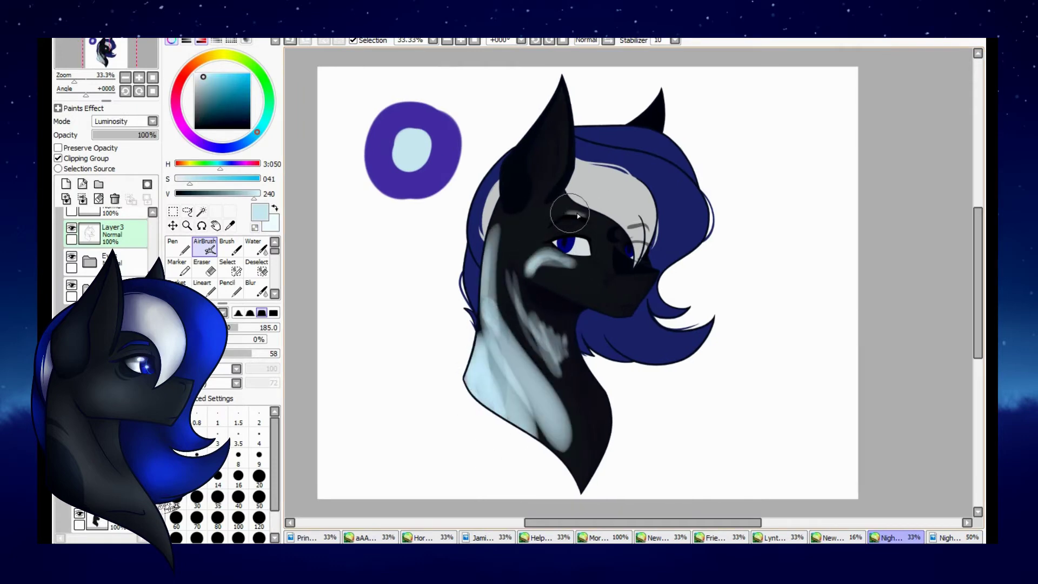
{"action": "left_click_drag", "start_coordinate": [564, 282], "coordinate": [602, 232]}
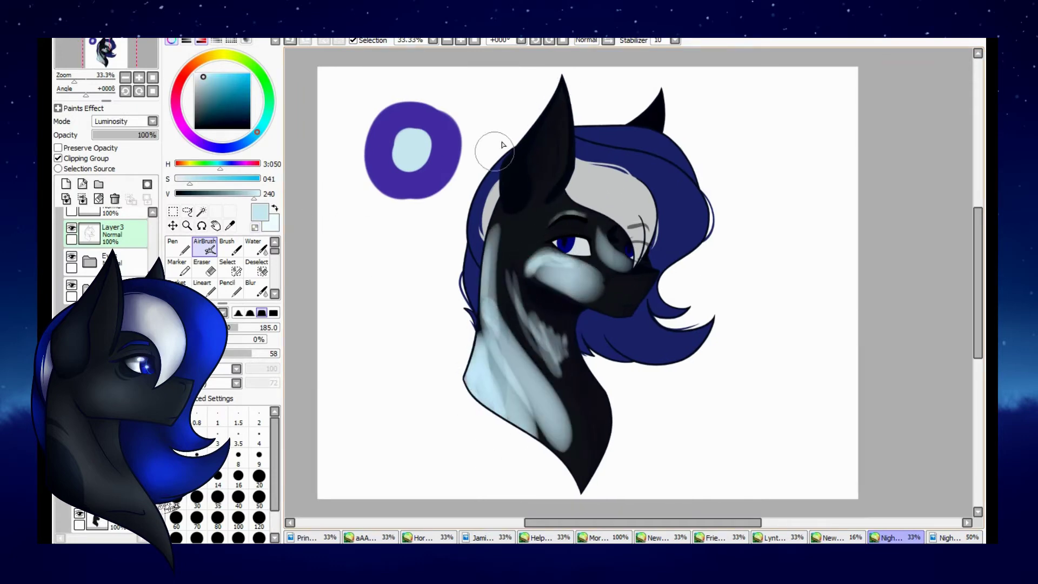
{"action": "left_click_drag", "start_coordinate": [494, 151], "coordinate": [504, 200]}
{"action": "left_click_drag", "start_coordinate": [621, 143], "coordinate": [652, 103]}
Step: Blend the light blue highlights on the neck and cheek with the Water tool
{"action": "key", "text": "w"}
{"action": "mouse_move", "coordinate": [595, 373]}
{"action": "left_mouse_down"}
{"action": "mouse_move", "coordinate": [552, 454]}
{"action": "mouse_move", "coordinate": [503, 319]}
{"action": "mouse_move", "coordinate": [564, 354]}
{"action": "mouse_move", "coordinate": [564, 370]}
{"action": "left_mouse_up"}
{"action": "mouse_move", "coordinate": [599, 300]}
{"action": "left_mouse_down"}
{"action": "mouse_move", "coordinate": [579, 270]}
{"action": "mouse_move", "coordinate": [544, 274]}
{"action": "left_mouse_up"}
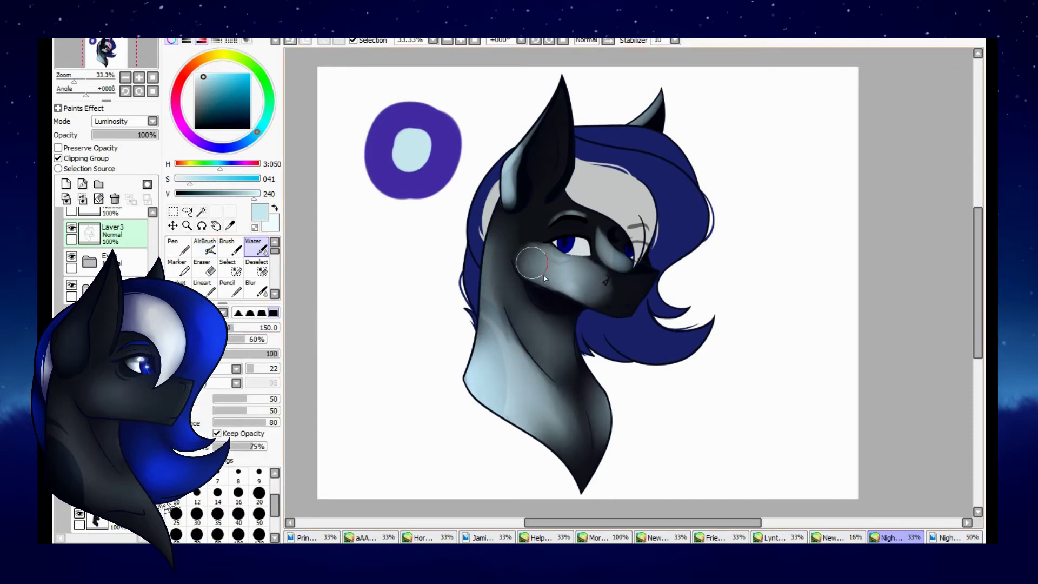
{"action": "key", "text": "e"}
{"action": "key", "text": "Home"}
{"action": "scroll", "coordinate": [366, 209], "scroll_direction": "down", "scroll_amount": 2}
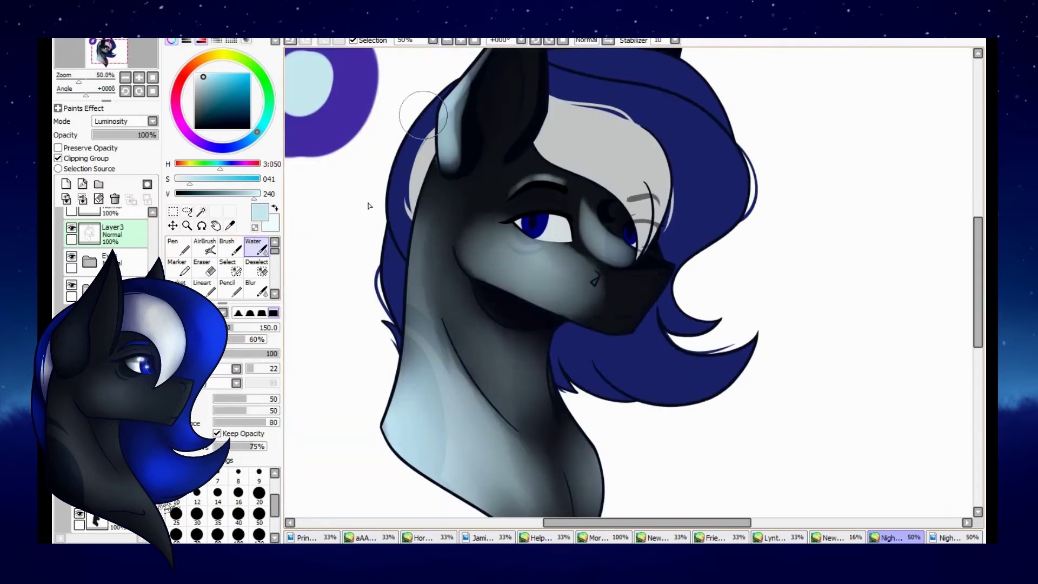
Step: Smooth the highlights around the muzzle, nose bridge and brow, reducing the Water tool size to 100
{"action": "key", "text": "w"}
{"action": "mouse_move", "coordinate": [622, 270]}
{"action": "left_mouse_down"}
{"action": "mouse_move", "coordinate": [670, 273]}
{"action": "mouse_move", "coordinate": [635, 300]}
{"action": "mouse_move", "coordinate": [622, 238]}
{"action": "mouse_move", "coordinate": [588, 230]}
{"action": "left_mouse_up"}
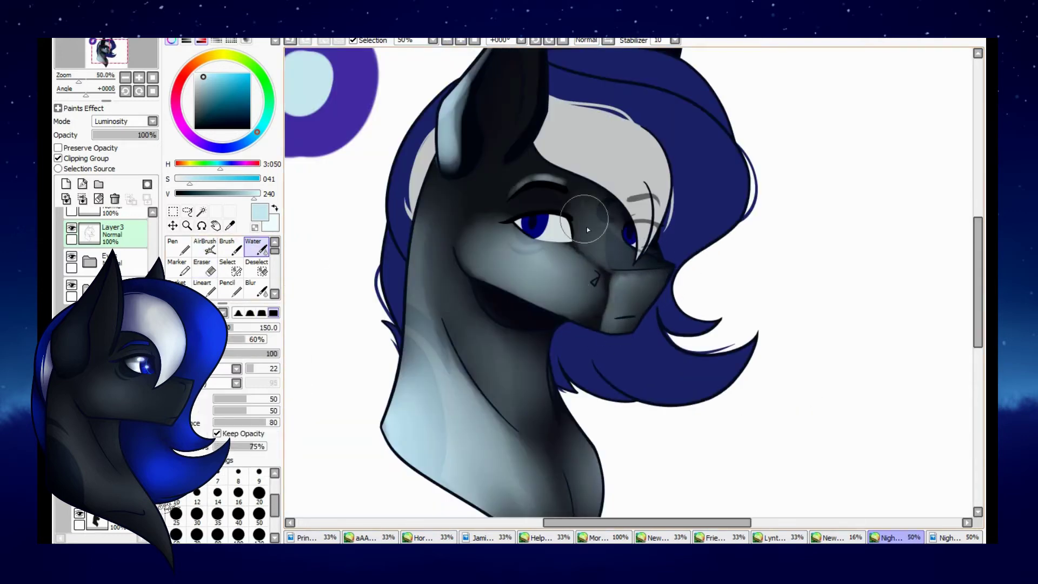
{"action": "key", "text": "bracketleft"}
{"action": "key", "text": "bracketleft"}
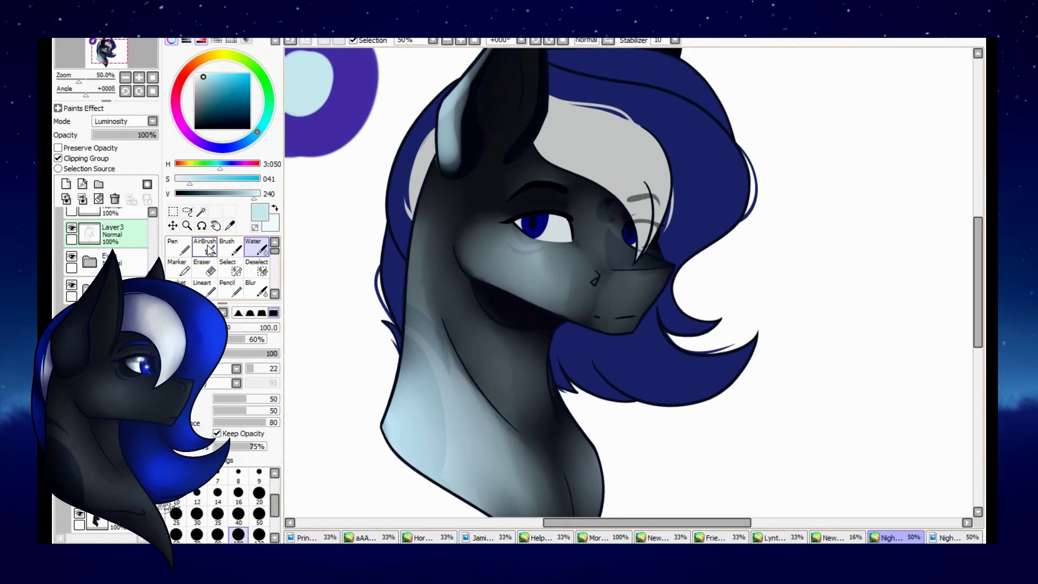
Step: Soften the highlight on the back of the near ear and lower the highlight layer's opacity
{"action": "scroll", "coordinate": [655, 161], "scroll_direction": "up", "scroll_amount": 2}
{"action": "left_click_drag", "start_coordinate": [509, 120], "coordinate": [427, 271]}
{"action": "left_click", "coordinate": [446, 41]}
{"action": "left_click", "coordinate": [461, 40]}
{"action": "left_click_drag", "start_coordinate": [151, 135], "coordinate": [100, 136]}
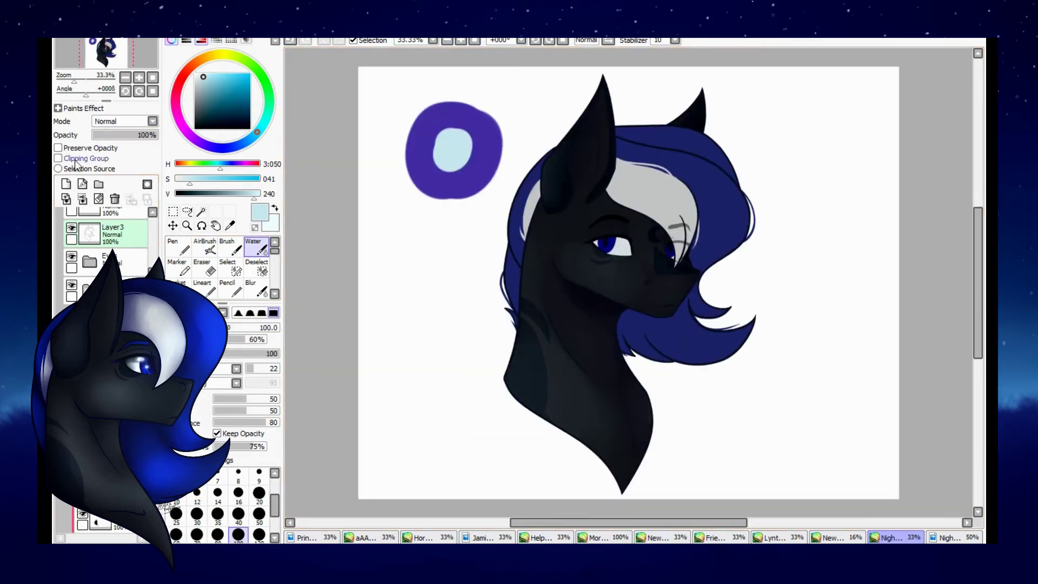
Step: Airbrush stronger light blue highlights down the neck and on the cheek, muzzle and ears on a new clipped layer
{"action": "left_click", "coordinate": [75, 161]}
{"action": "left_click", "coordinate": [205, 246]}
{"action": "key", "text": "ctrl+plus"}
{"action": "mouse_move", "coordinate": [487, 197]}
{"action": "left_mouse_down"}
{"action": "mouse_move", "coordinate": [494, 371]}
{"action": "mouse_move", "coordinate": [557, 490]}
{"action": "left_mouse_up"}
{"action": "mouse_move", "coordinate": [600, 254]}
{"action": "left_mouse_down"}
{"action": "mouse_move", "coordinate": [549, 239]}
{"action": "mouse_move", "coordinate": [606, 260]}
{"action": "left_mouse_up"}
{"action": "left_click_drag", "start_coordinate": [671, 303], "coordinate": [684, 265]}
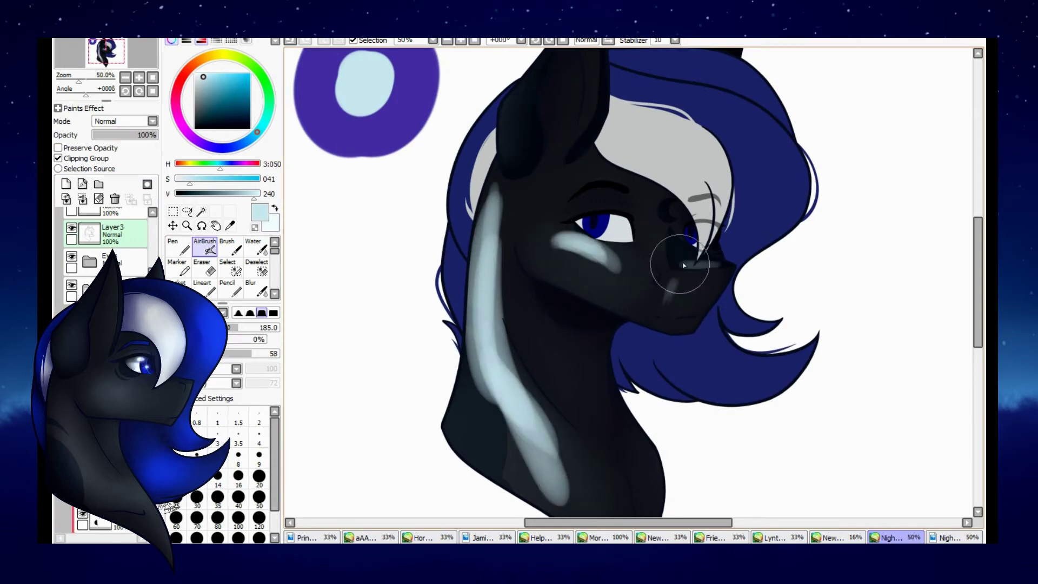
{"action": "scroll", "coordinate": [562, 216], "scroll_direction": "up", "scroll_amount": 3}
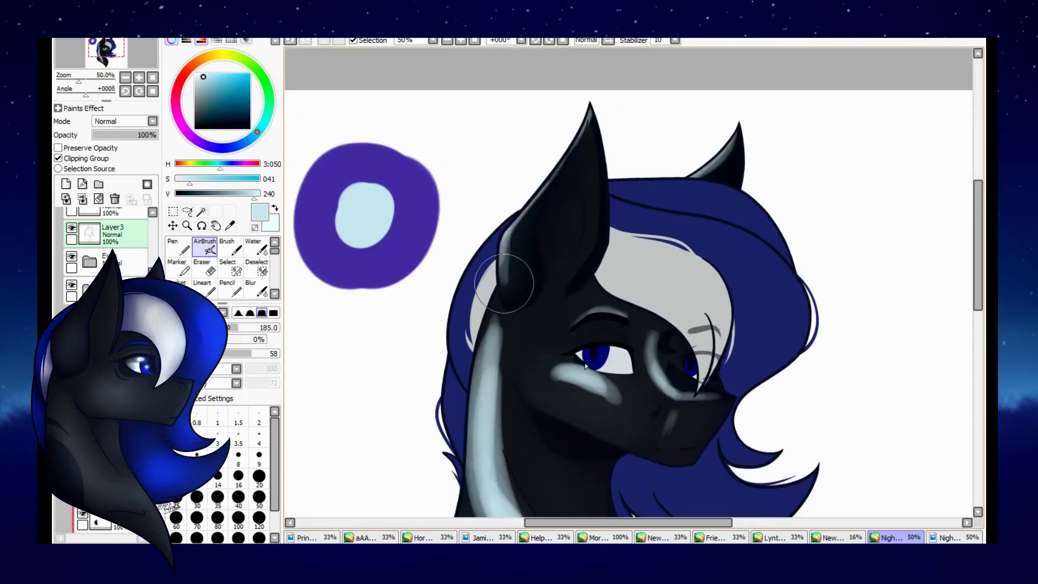
{"action": "left_click_drag", "start_coordinate": [504, 282], "coordinate": [508, 233]}
Step: Blend the new highlights on the cheek and nose bridge with the Water tool
{"action": "key", "text": "w"}
{"action": "mouse_move", "coordinate": [546, 395]}
{"action": "left_mouse_down"}
{"action": "mouse_move", "coordinate": [589, 379]}
{"action": "mouse_move", "coordinate": [622, 402]}
{"action": "left_mouse_up"}
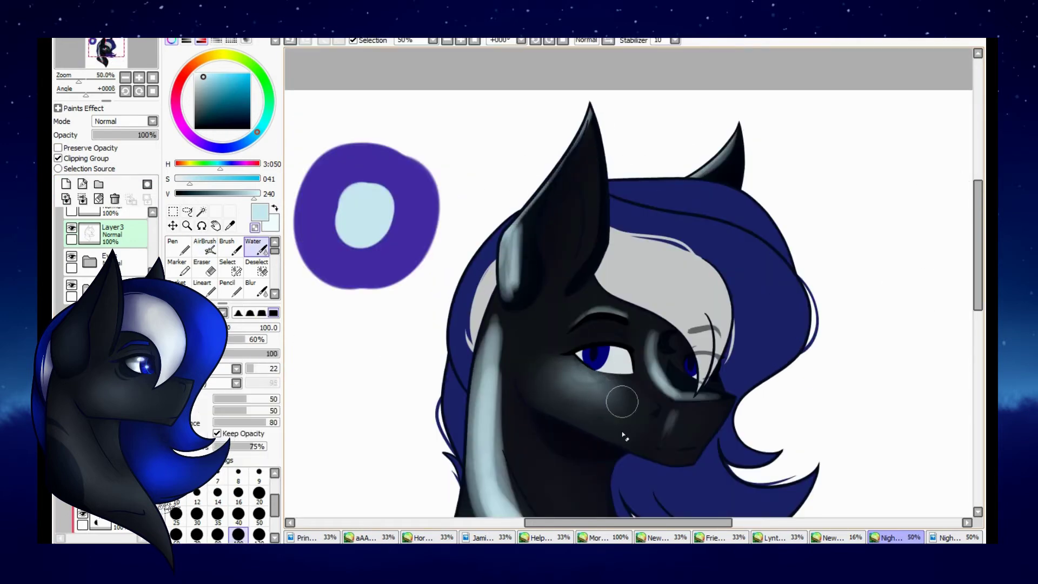
{"action": "mouse_move", "coordinate": [713, 394]}
{"action": "left_mouse_down"}
{"action": "mouse_move", "coordinate": [686, 391]}
{"action": "mouse_move", "coordinate": [719, 385]}
{"action": "left_mouse_up"}
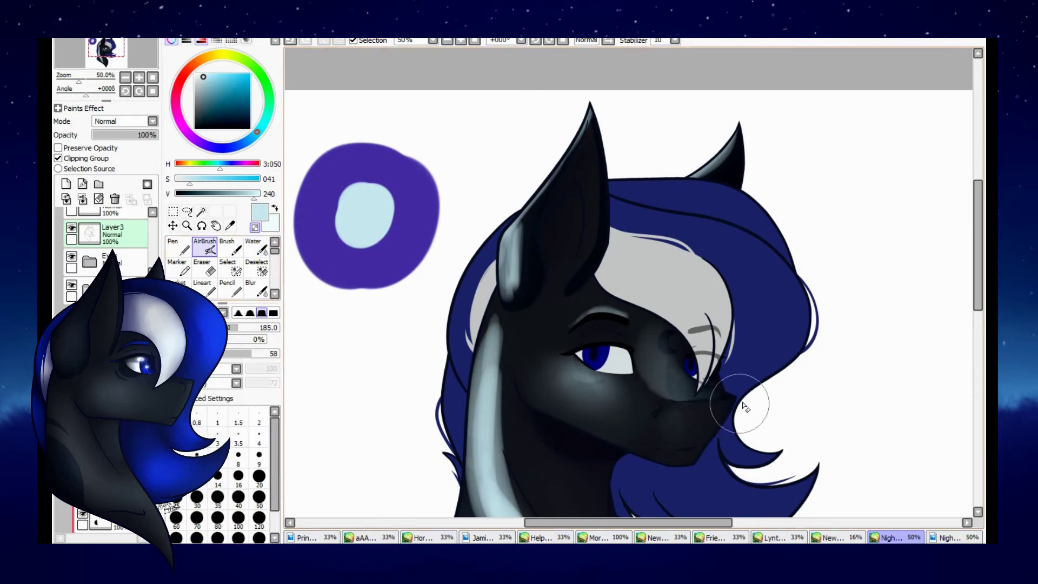
Step: Blend the brow and near-ear highlights with a smaller Water brush
{"action": "key", "text": "bracketleft"}
{"action": "key", "text": "bracketleft"}
{"action": "key", "text": "bracketleft"}
{"action": "key", "text": "bracketleft"}
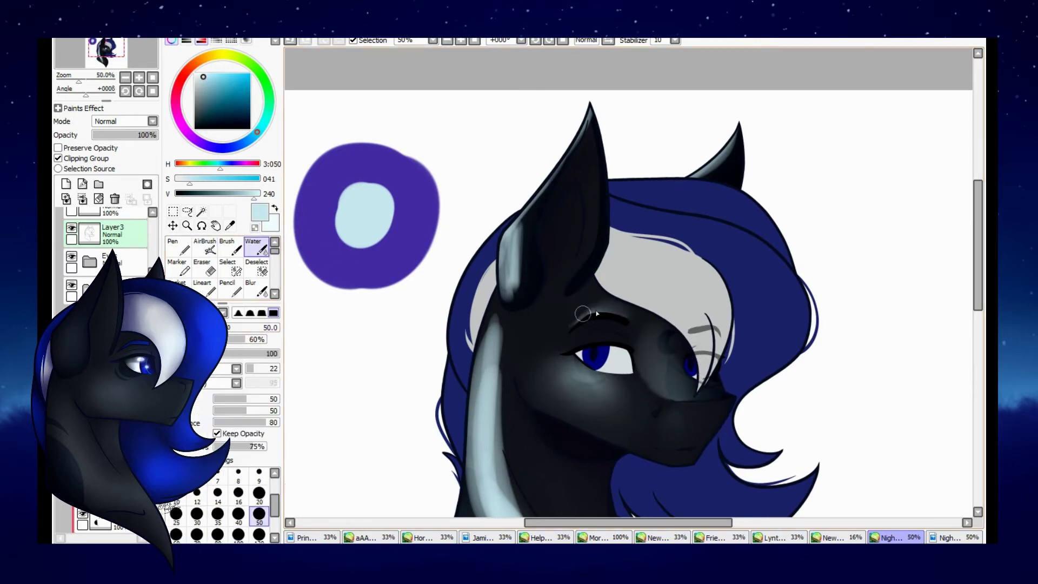
{"action": "left_click_drag", "start_coordinate": [512, 238], "coordinate": [523, 275]}
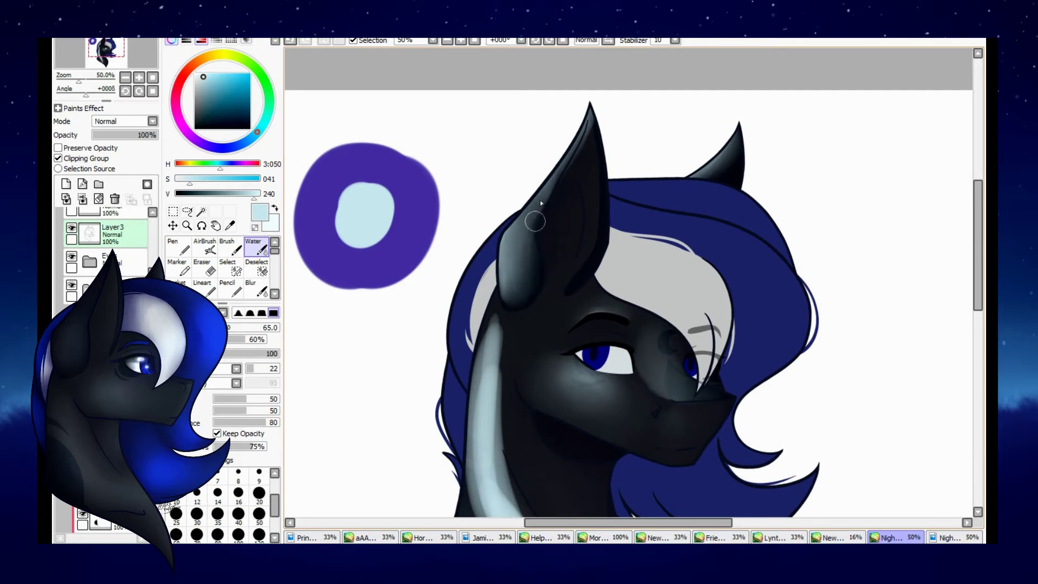
Step: Blend the light blue highlight down the neck and shoulder with the Water tool at size 115
{"action": "key", "text": "v"}
{"action": "scroll", "coordinate": [638, 103], "scroll_direction": "down", "scroll_amount": 1}
{"action": "key", "text": "c"}
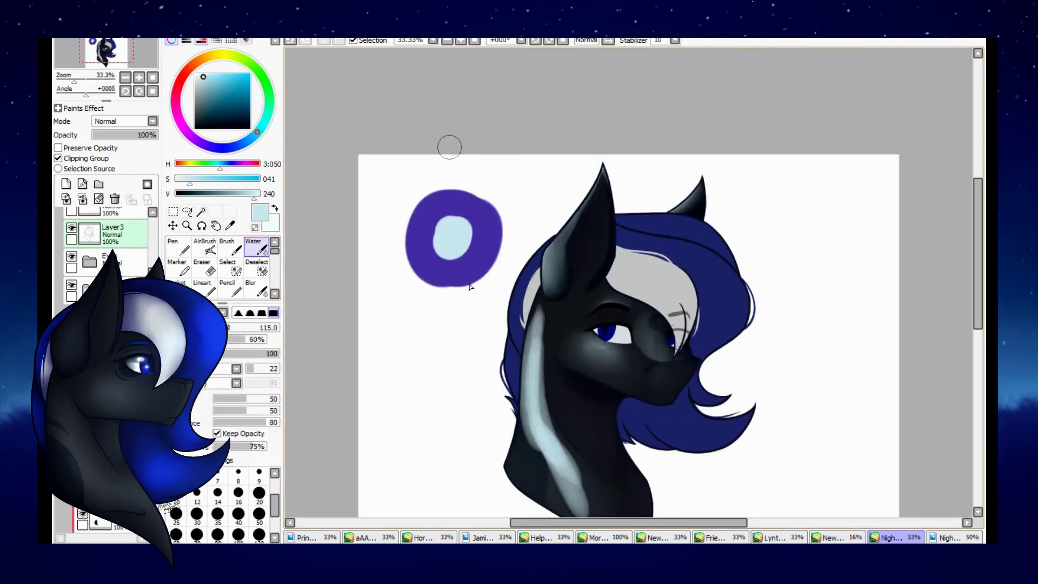
{"action": "scroll", "coordinate": [568, 378], "scroll_direction": "down", "scroll_amount": 1}
{"action": "left_click_drag", "start_coordinate": [568, 460], "coordinate": [564, 413]}
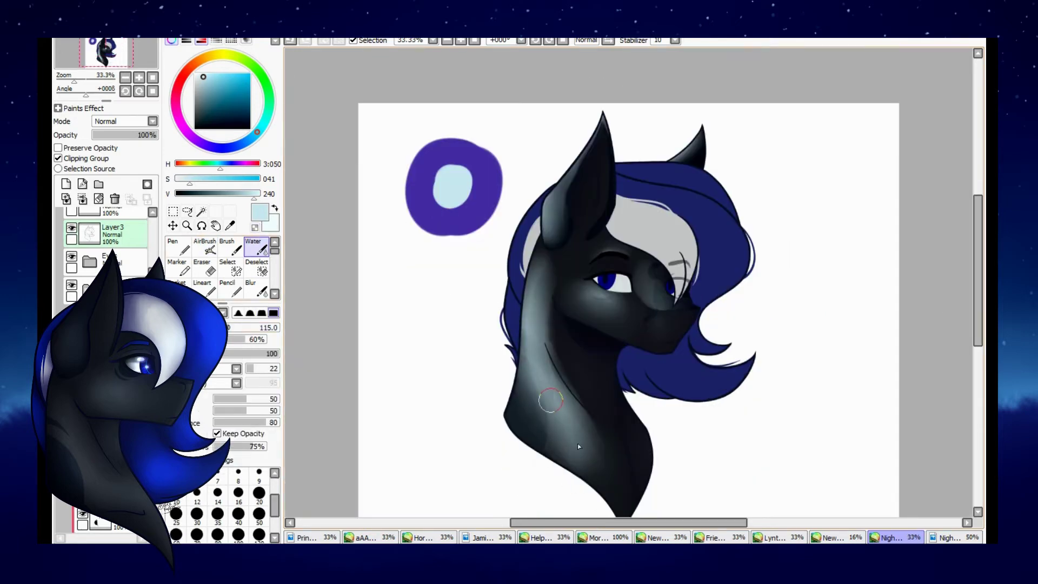
{"action": "left_click_drag", "start_coordinate": [536, 358], "coordinate": [562, 389]}
Step: Set the new highlight layer to Overlay at 54% opacity
{"action": "key", "text": "v"}
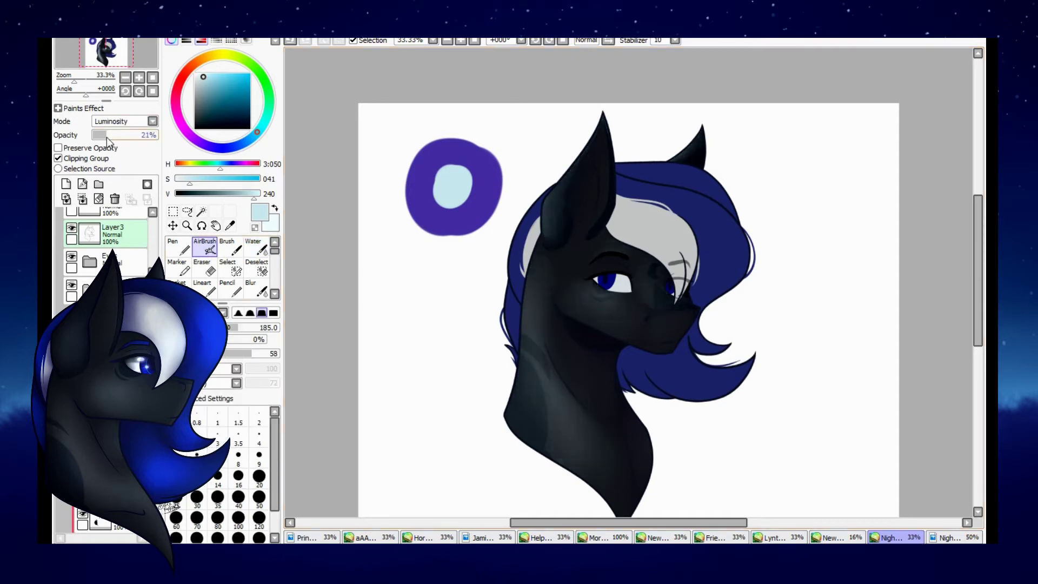
{"action": "left_click", "coordinate": [122, 121]}
{"action": "key", "text": "Up"}
{"action": "key", "text": "Return"}
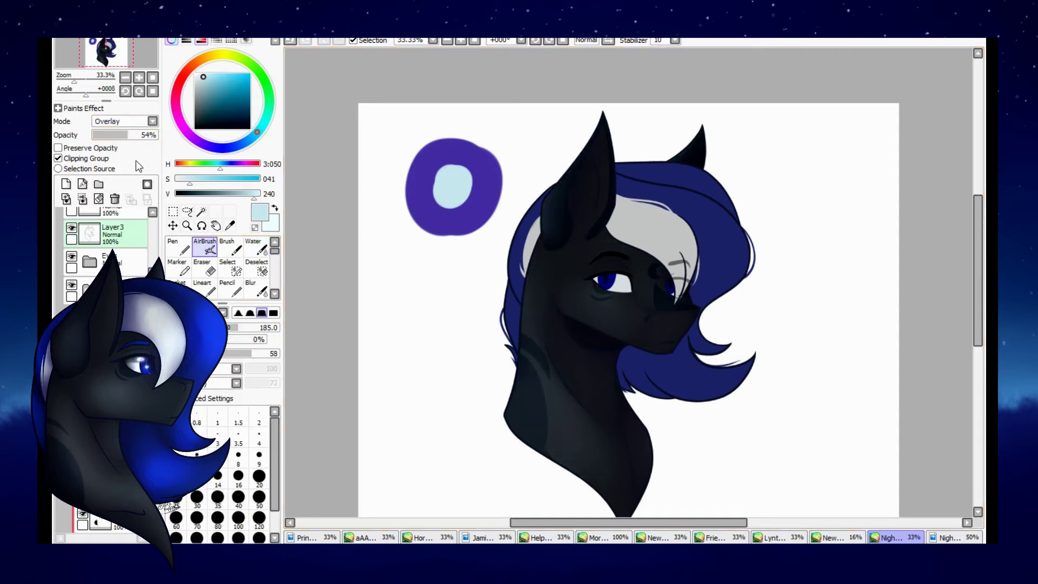
Step: Airbrush and blend dark blue shadows over the mane on a clipped layer set to Multiply at 60% opacity
{"action": "left_click", "coordinate": [527, 254], "text": "alt"}
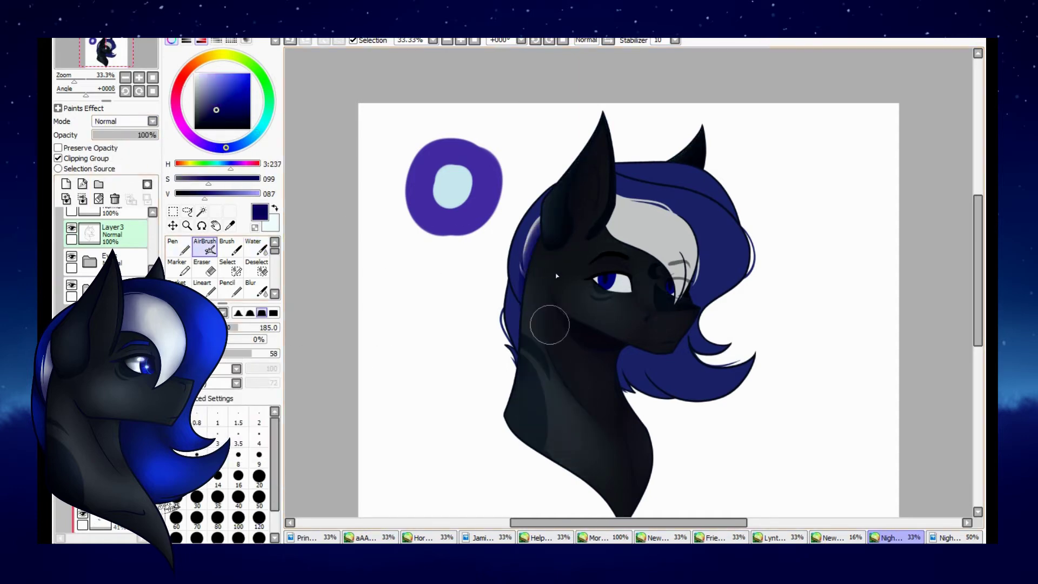
{"action": "mouse_move", "coordinate": [557, 276]}
{"action": "left_mouse_down"}
{"action": "mouse_move", "coordinate": [611, 162]}
{"action": "mouse_move", "coordinate": [676, 281]}
{"action": "mouse_move", "coordinate": [659, 379]}
{"action": "left_mouse_up"}
{"action": "key", "text": "w"}
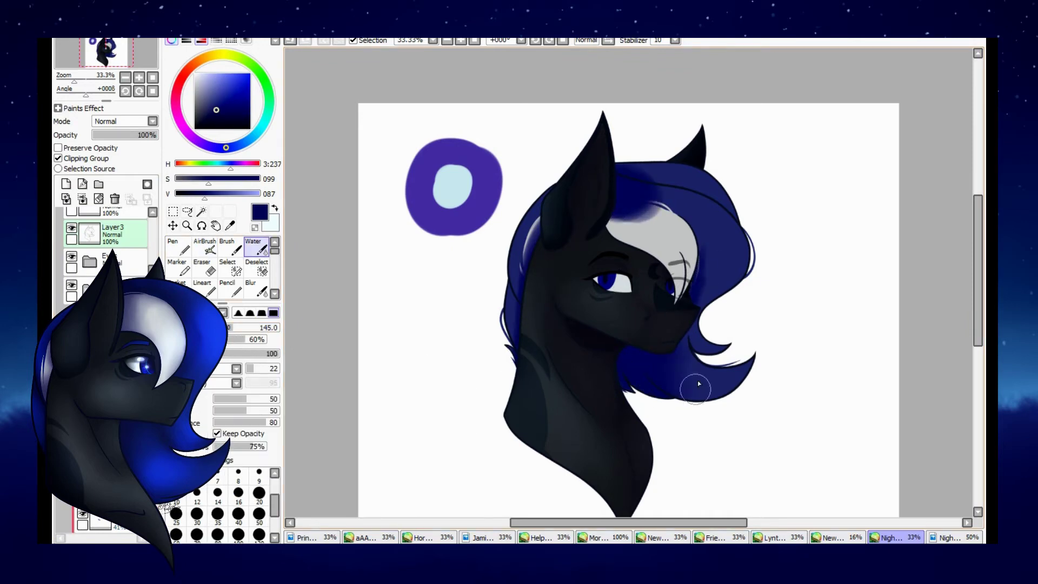
{"action": "scroll", "coordinate": [122, 121], "scroll_direction": "down", "scroll_amount": 1}
{"action": "left_click", "coordinate": [132, 135]}
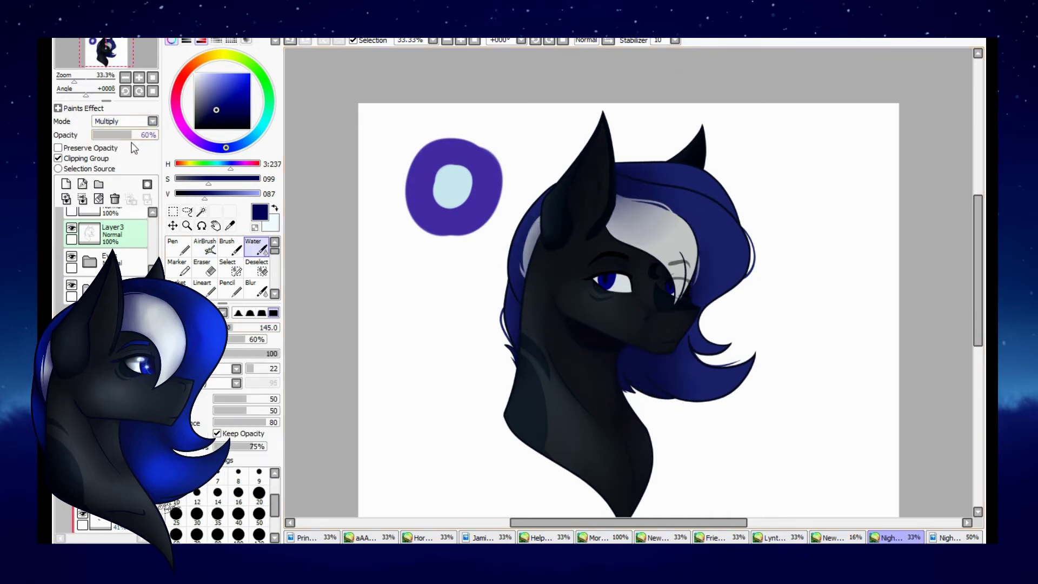
Step: Airbrush dark blue strand shadows across the white forelock, the blue mane and the lower curl on the clipped layer
{"action": "left_click", "coordinate": [209, 249]}
{"action": "key", "text": "ctrl+plus"}
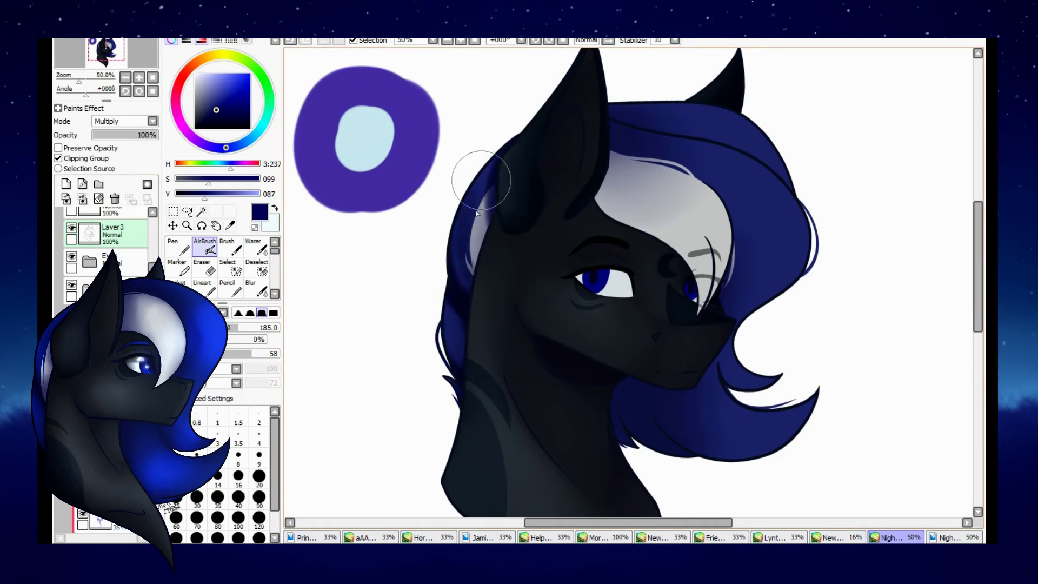
{"action": "left_click_drag", "start_coordinate": [659, 523], "coordinate": [701, 525]}
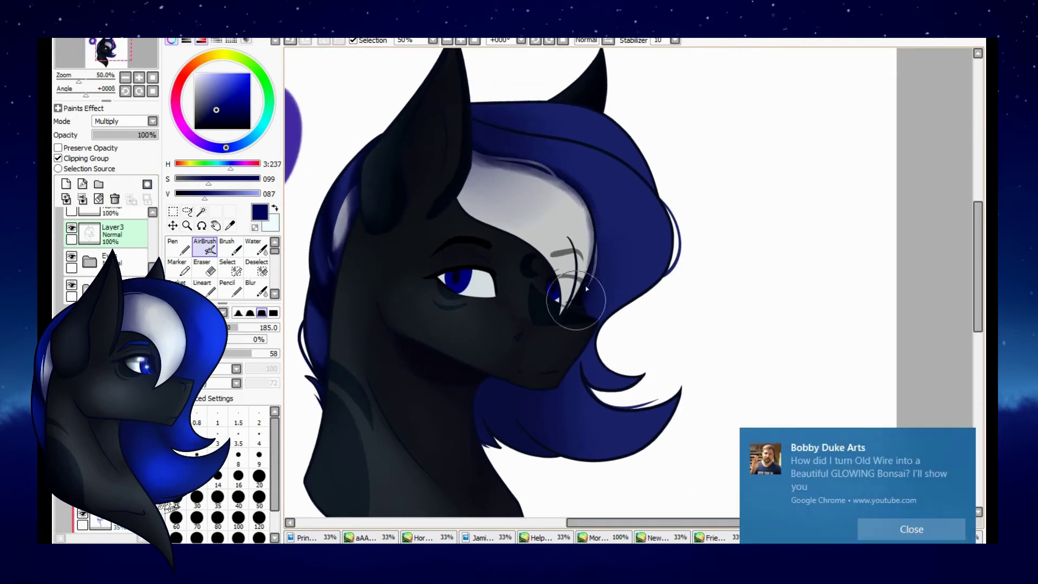
{"action": "left_click", "coordinate": [239, 518]}
{"action": "mouse_move", "coordinate": [530, 200]}
{"action": "left_mouse_down"}
{"action": "mouse_move", "coordinate": [486, 167]}
{"action": "mouse_move", "coordinate": [573, 270]}
{"action": "mouse_move", "coordinate": [476, 179]}
{"action": "mouse_move", "coordinate": [571, 234]}
{"action": "left_mouse_up"}
{"action": "mouse_move", "coordinate": [479, 129]}
{"action": "left_mouse_down"}
{"action": "mouse_move", "coordinate": [591, 140]}
{"action": "mouse_move", "coordinate": [598, 278]}
{"action": "mouse_move", "coordinate": [546, 162]}
{"action": "mouse_move", "coordinate": [586, 153]}
{"action": "mouse_move", "coordinate": [636, 220]}
{"action": "mouse_move", "coordinate": [591, 386]}
{"action": "left_mouse_up"}
{"action": "mouse_move", "coordinate": [490, 387]}
{"action": "left_mouse_down"}
{"action": "mouse_move", "coordinate": [542, 378]}
{"action": "mouse_move", "coordinate": [523, 390]}
{"action": "left_mouse_up"}
Step: Blend the mane strand shadows with the Water tool and set their layer to Multiply at 41% opacity
{"action": "left_click", "coordinate": [253, 246]}
{"action": "left_click", "coordinate": [123, 121]}
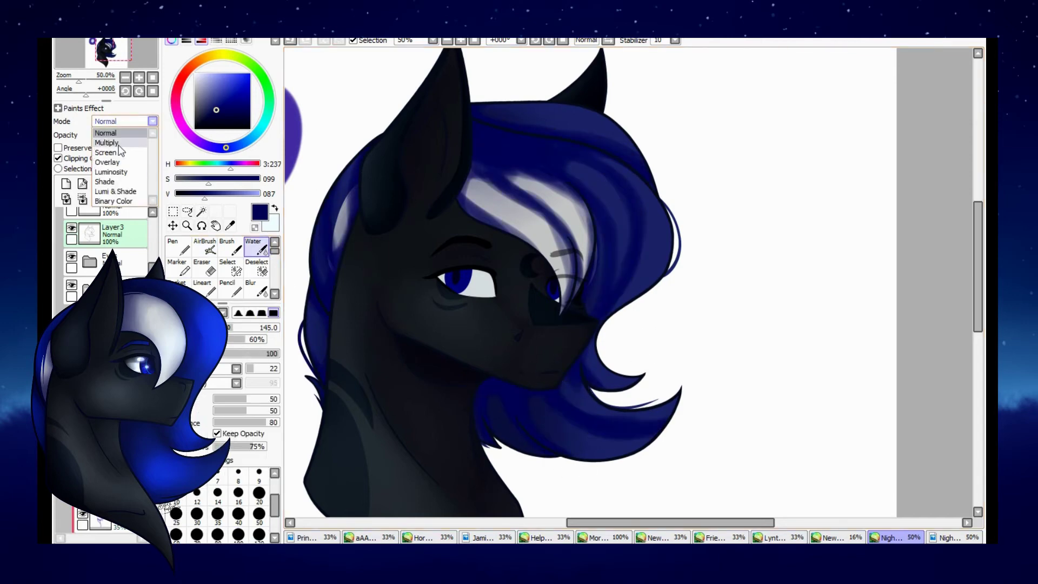
{"action": "left_click", "coordinate": [117, 172]}
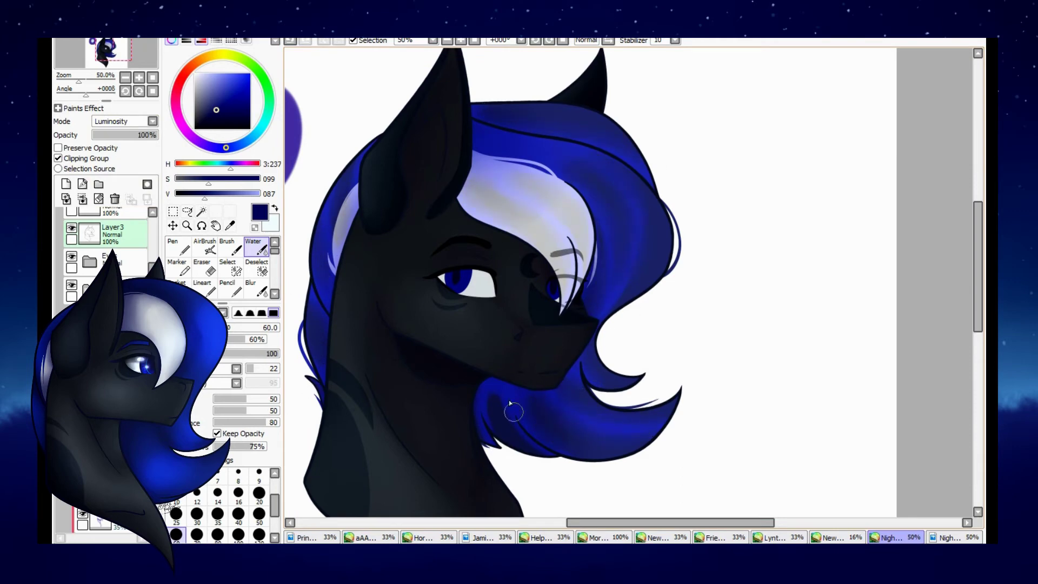
{"action": "left_click", "coordinate": [124, 121]}
{"action": "left_click", "coordinate": [117, 140]}
{"action": "left_click_drag", "start_coordinate": [155, 134], "coordinate": [116, 145]}
{"action": "key", "text": "minus"}
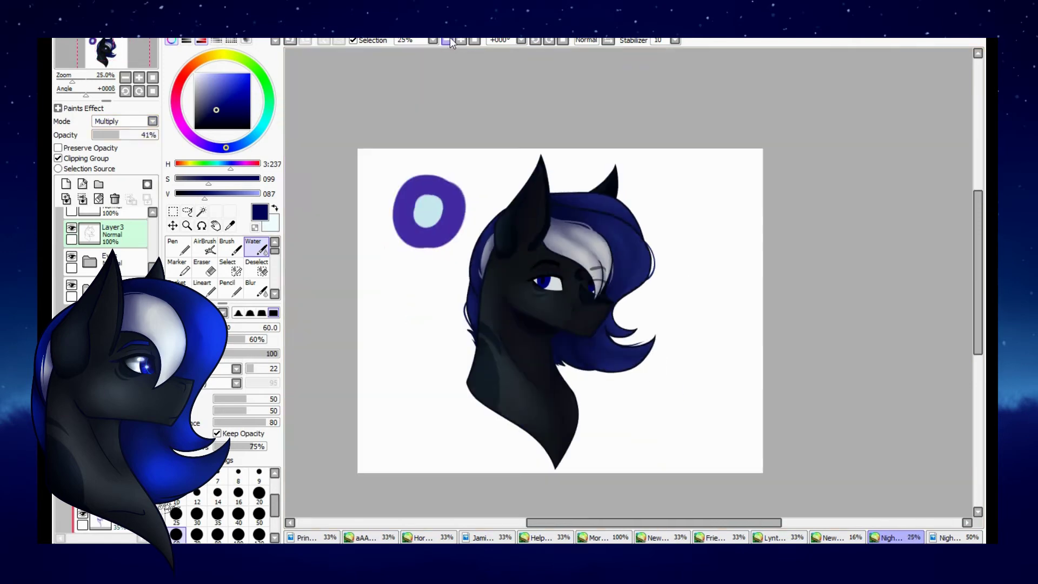
Step: Airbrush deeper dark blue shadows near the ear and under the jaw at size 150 on a Multiply layer and blend them
{"action": "left_click", "coordinate": [136, 121]}
{"action": "left_click", "coordinate": [111, 130]}
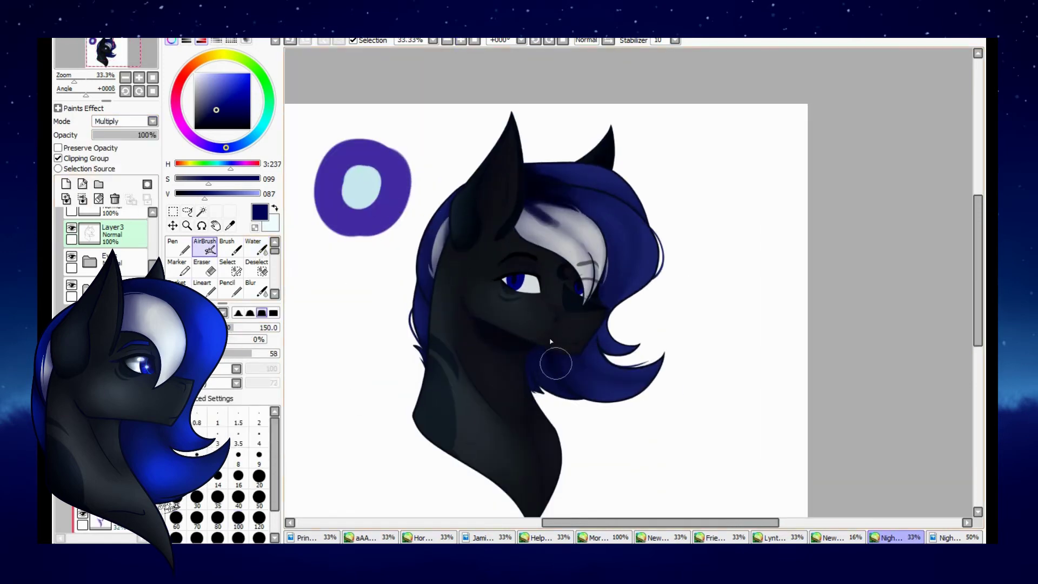
{"action": "left_click", "coordinate": [257, 247]}
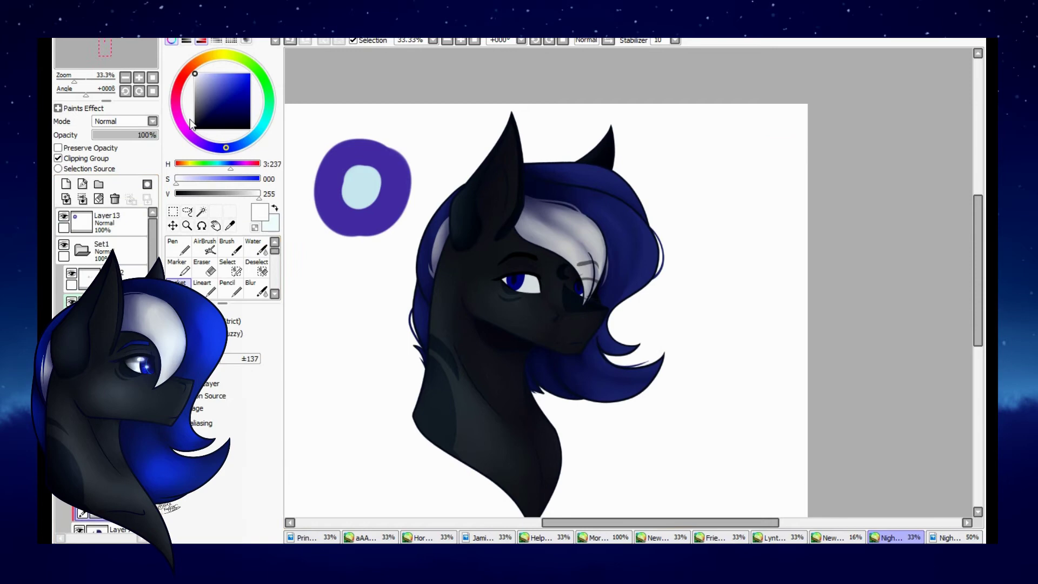
Step: Airbrush light blue highlights from the swatch over the mane and forelock at size 150 on a clipped Luminosity layer
{"action": "left_click", "coordinate": [873, 538]}
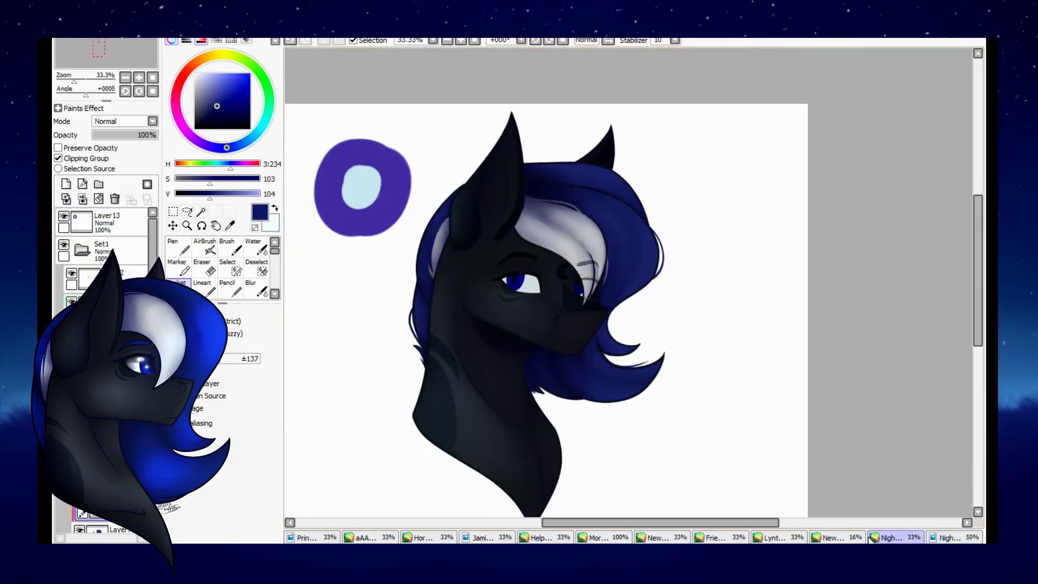
{"action": "scroll", "coordinate": [408, 70], "scroll_direction": "down", "scroll_amount": 1}
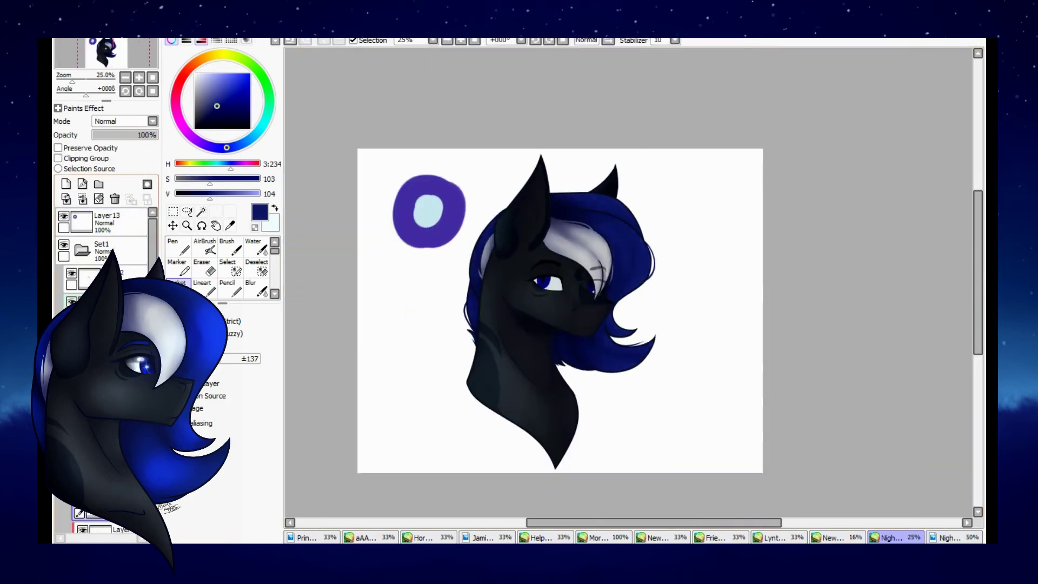
{"action": "left_click", "coordinate": [437, 216], "text": "alt"}
{"action": "key", "text": "a"}
{"action": "scroll", "coordinate": [448, 262], "scroll_direction": "up", "scroll_amount": 1}
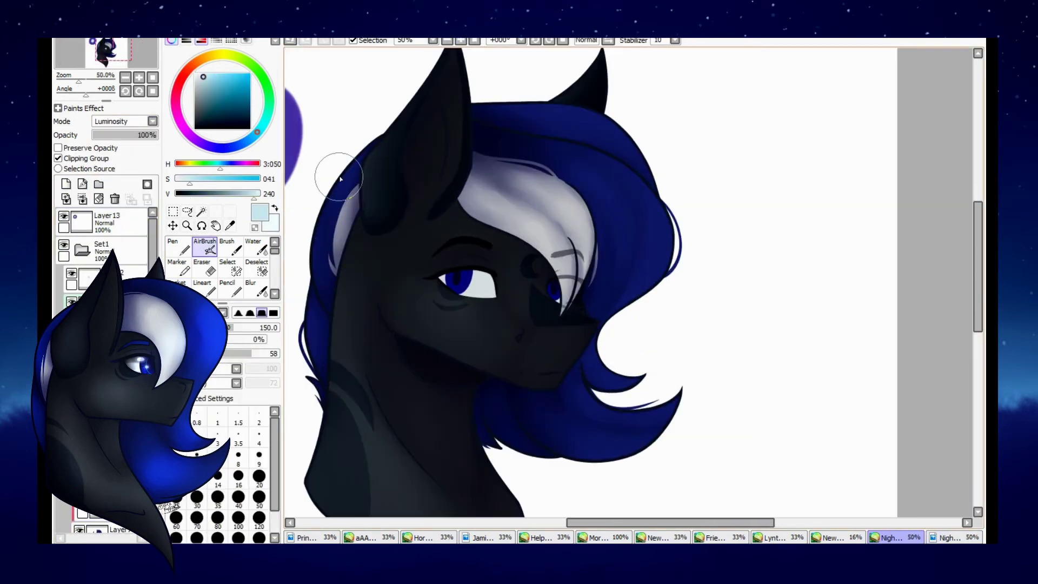
{"action": "left_click_drag", "start_coordinate": [584, 529], "coordinate": [557, 529]}
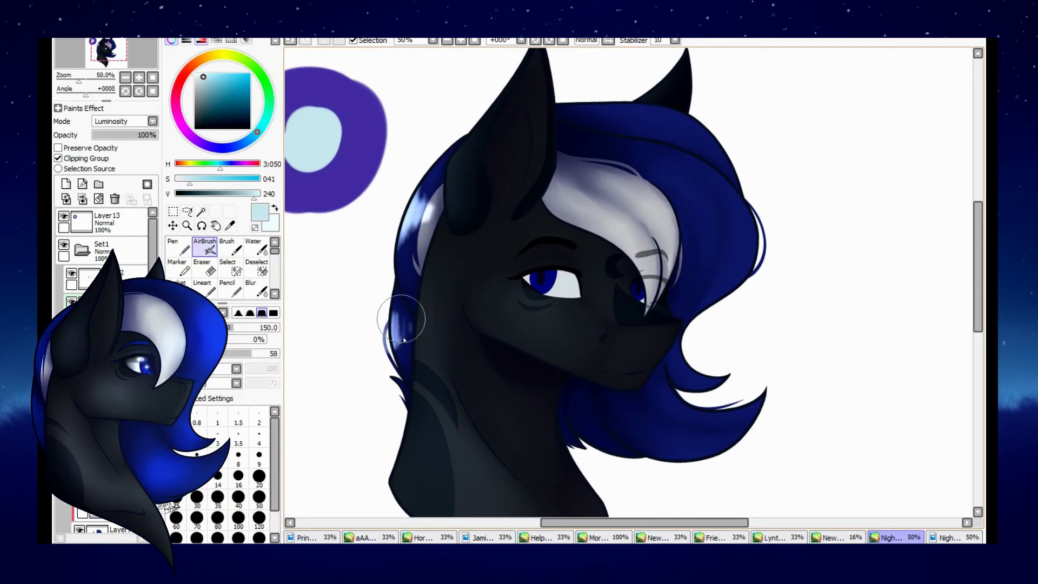
{"action": "mouse_move", "coordinate": [644, 112]}
{"action": "left_mouse_down"}
{"action": "mouse_move", "coordinate": [677, 158]}
{"action": "mouse_move", "coordinate": [650, 238]}
{"action": "mouse_move", "coordinate": [646, 111]}
{"action": "mouse_move", "coordinate": [697, 202]}
{"action": "left_mouse_up"}
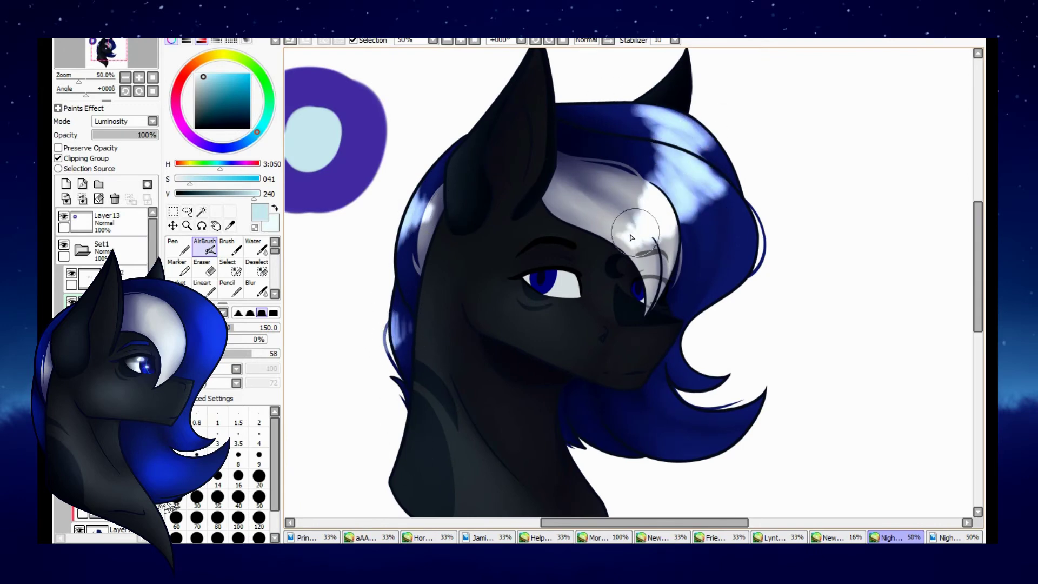
{"action": "mouse_move", "coordinate": [700, 378]}
{"action": "left_mouse_down"}
{"action": "mouse_move", "coordinate": [628, 448]}
{"action": "mouse_move", "coordinate": [714, 406]}
{"action": "mouse_move", "coordinate": [611, 459]}
{"action": "left_mouse_up"}
Step: Blend the light blue mane highlights with the Water tool at size 60 and adjust the layer's blending mode
{"action": "left_click", "coordinate": [262, 247]}
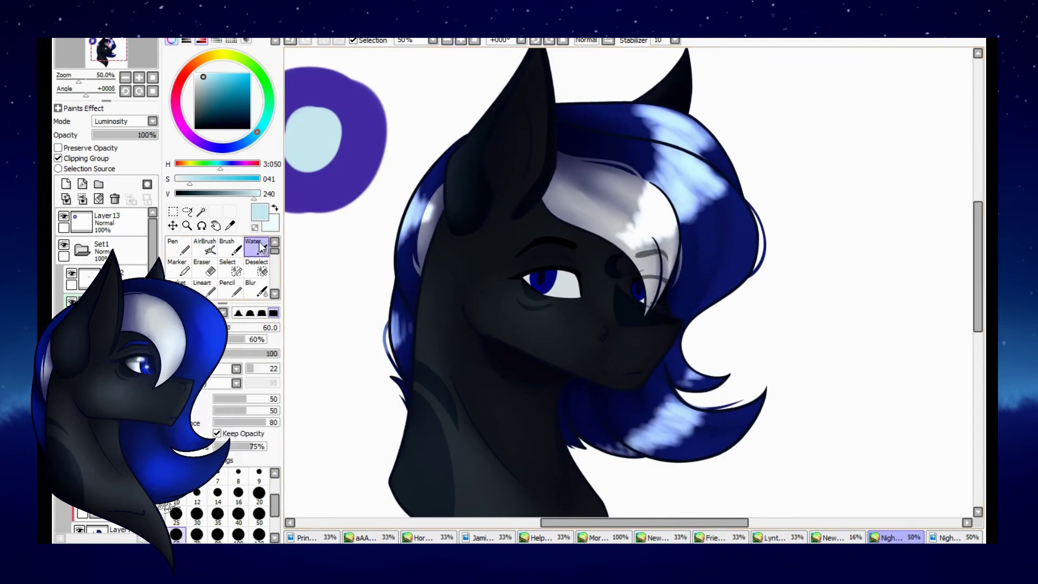
{"action": "mouse_move", "coordinate": [667, 395]}
{"action": "left_mouse_down"}
{"action": "mouse_move", "coordinate": [613, 427]}
{"action": "mouse_move", "coordinate": [680, 432]}
{"action": "left_mouse_up"}
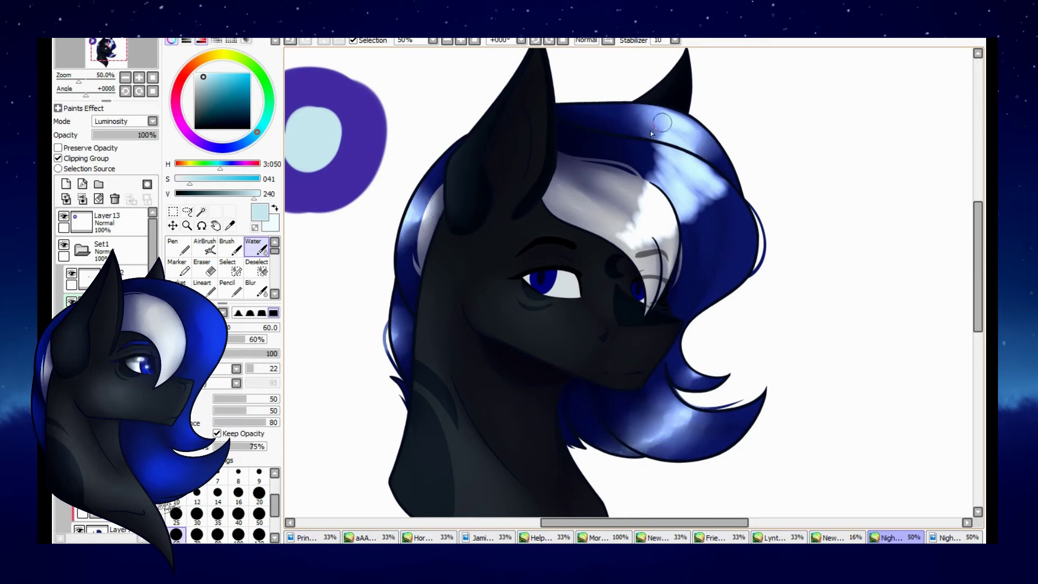
{"action": "mouse_move", "coordinate": [652, 133]}
{"action": "left_mouse_down"}
{"action": "mouse_move", "coordinate": [647, 196]}
{"action": "mouse_move", "coordinate": [614, 237]}
{"action": "mouse_move", "coordinate": [666, 211]}
{"action": "mouse_move", "coordinate": [694, 237]}
{"action": "mouse_move", "coordinate": [717, 190]}
{"action": "mouse_move", "coordinate": [709, 154]}
{"action": "left_mouse_up"}
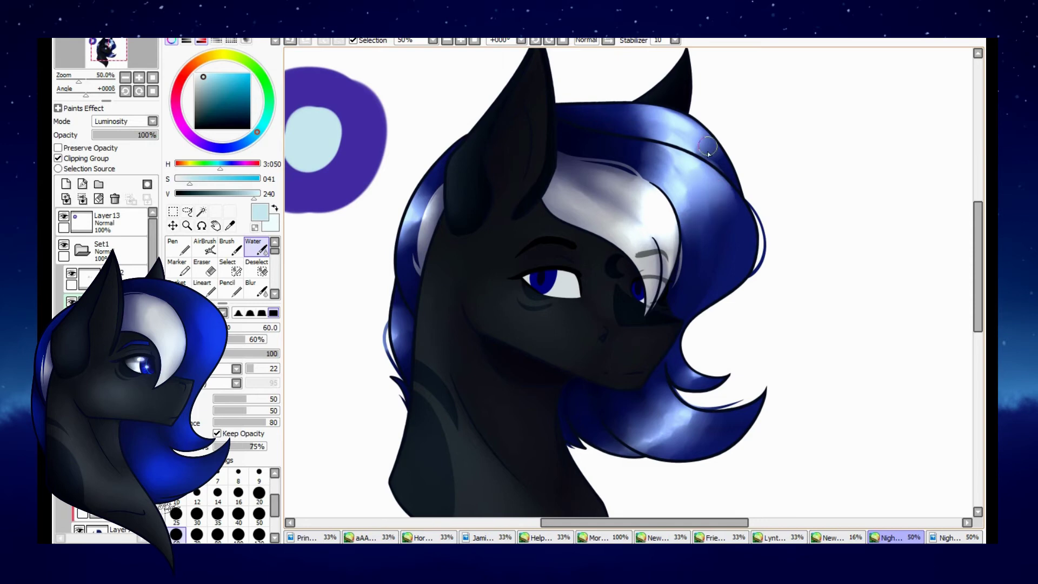
{"action": "key", "text": "minus"}
{"action": "left_click", "coordinate": [124, 122]}
{"action": "left_click", "coordinate": [110, 130]}
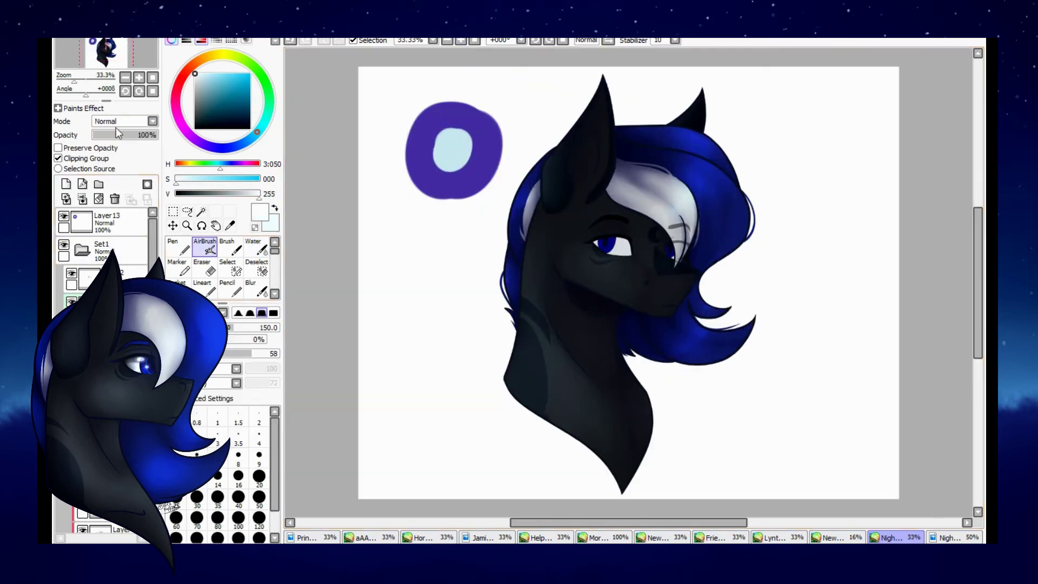
Step: Airbrush broad white highlights over the mane at size 150 and soften them with the Water tool at size 140
{"action": "mouse_move", "coordinate": [652, 195]}
{"action": "left_mouse_down"}
{"action": "mouse_move", "coordinate": [723, 198]}
{"action": "mouse_move", "coordinate": [670, 223]}
{"action": "mouse_move", "coordinate": [700, 305]}
{"action": "mouse_move", "coordinate": [670, 351]}
{"action": "left_mouse_up"}
{"action": "left_click", "coordinate": [254, 247]}
{"action": "mouse_move", "coordinate": [508, 275]}
{"action": "left_mouse_down"}
{"action": "mouse_move", "coordinate": [645, 168]}
{"action": "mouse_move", "coordinate": [687, 195]}
{"action": "mouse_move", "coordinate": [715, 254]}
{"action": "mouse_move", "coordinate": [704, 301]}
{"action": "mouse_move", "coordinate": [733, 325]}
{"action": "mouse_move", "coordinate": [663, 303]}
{"action": "left_mouse_up"}
Step: Set the white mane highlight layer to Overlay at 14% opacity
{"action": "left_click", "coordinate": [125, 121]}
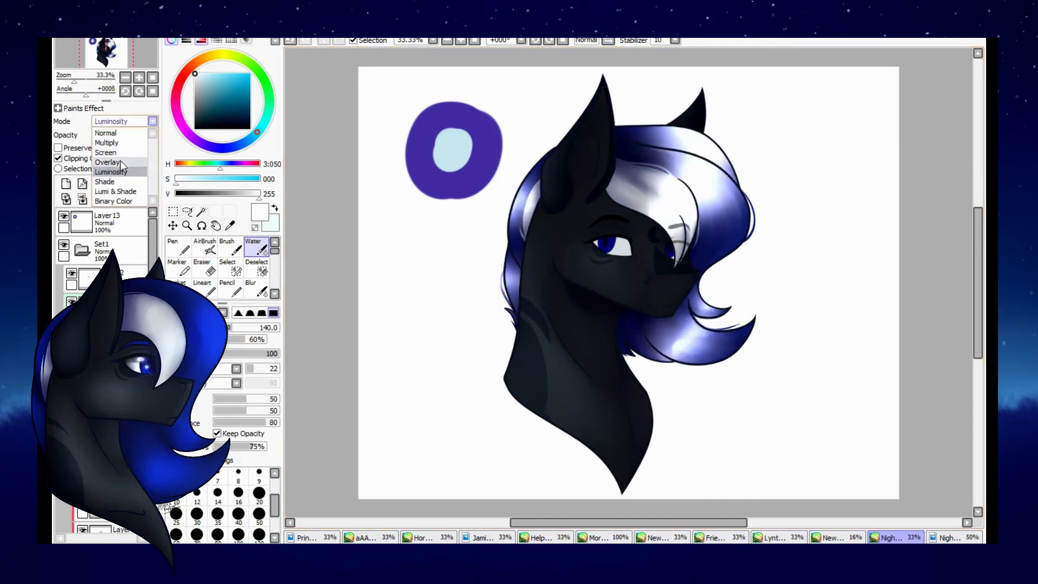
{"action": "left_click", "coordinate": [120, 160]}
{"action": "scroll", "coordinate": [124, 121], "scroll_direction": "up", "scroll_amount": 2}
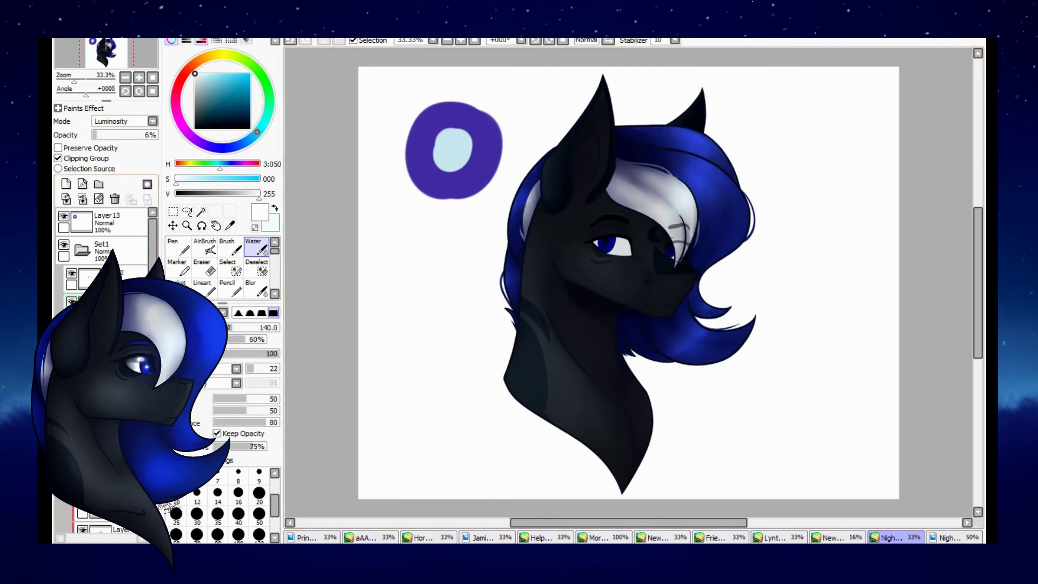
{"action": "left_click_drag", "start_coordinate": [156, 134], "coordinate": [97, 135]}
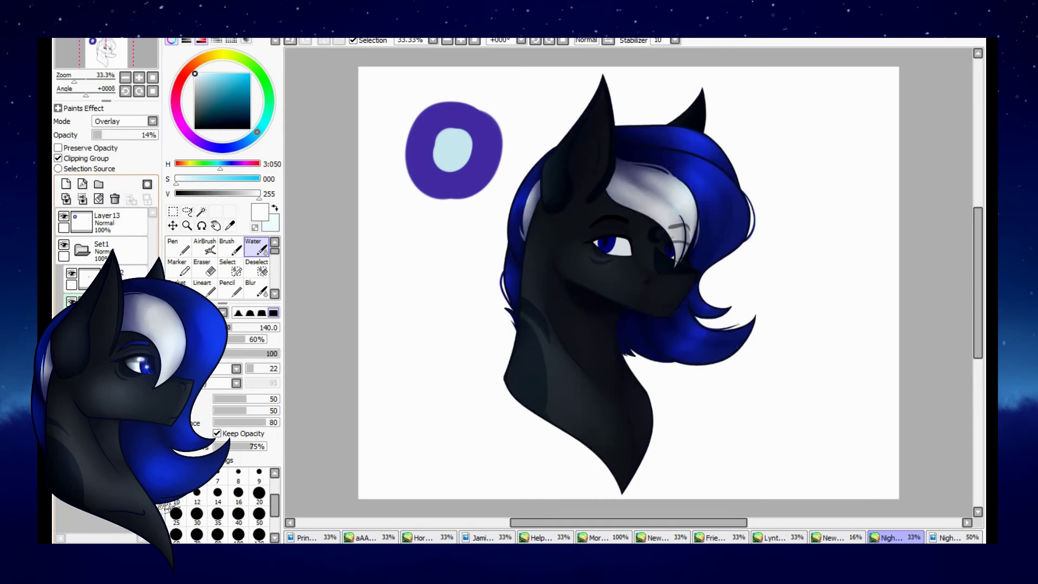
Step: Airbrush a dark shadow under the upper eyelid and add light blue rings to the irises on a Luminosity layer at 75% opacity
{"action": "key", "text": "ctrl+space"}
{"action": "left_click_drag", "start_coordinate": [214, 148], "coordinate": [205, 156]}
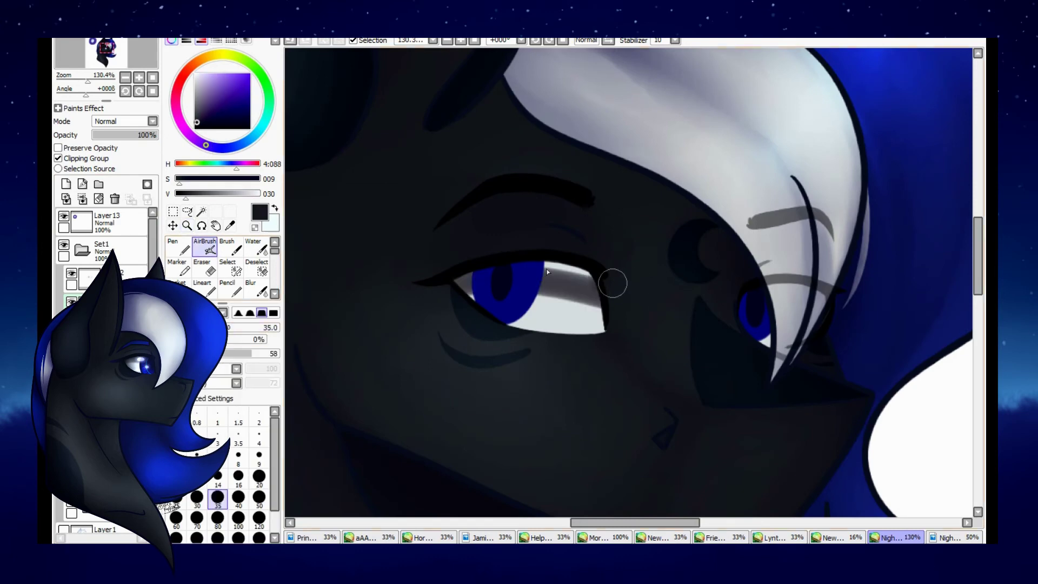
{"action": "scroll", "coordinate": [642, 306], "scroll_direction": "down", "scroll_amount": 1}
{"action": "key", "text": "m"}
{"action": "key", "text": "v"}
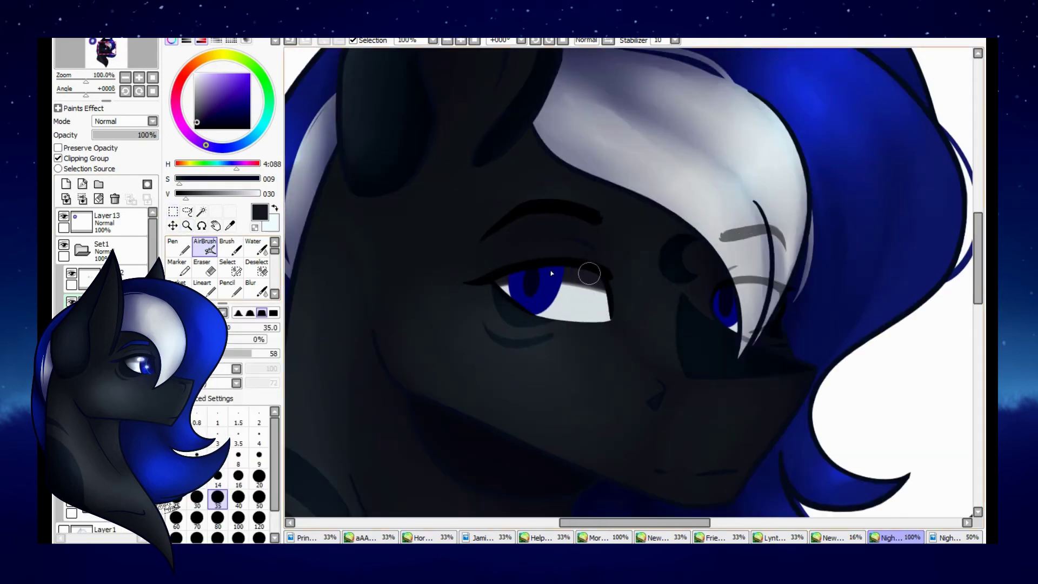
{"action": "scroll", "coordinate": [625, 278], "scroll_direction": "up", "scroll_amount": 1}
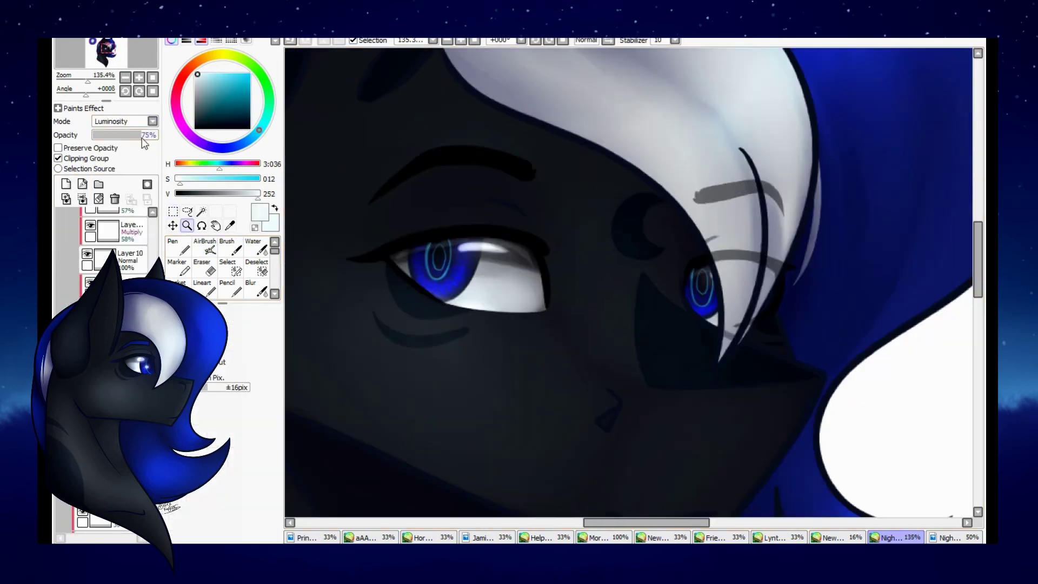
{"action": "key", "text": "ctrl+0"}
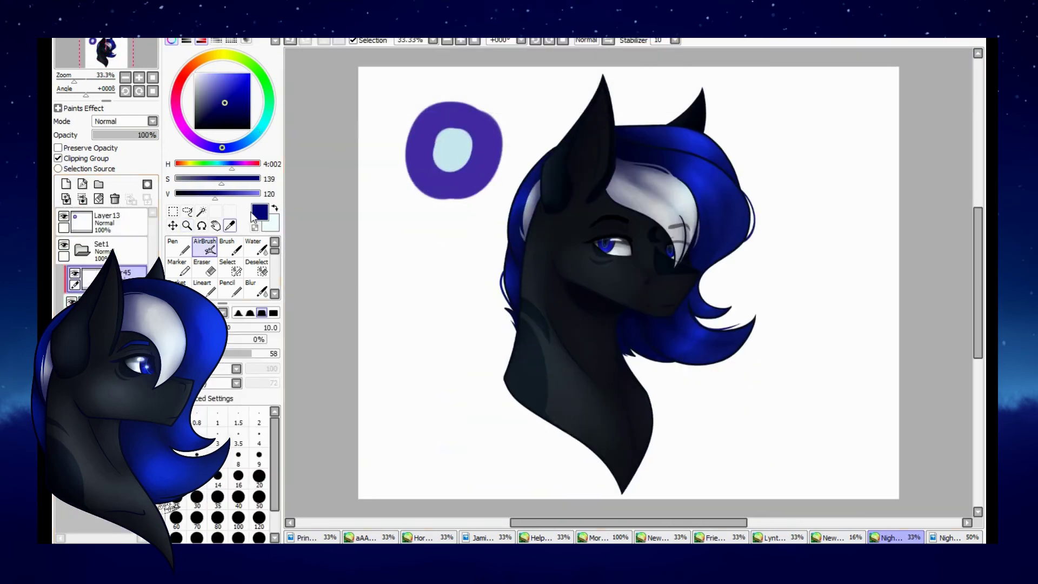
Step: Tint the eyelash and eyebrow lines dark blue on a clipped layer above the lineart
{"action": "scroll", "coordinate": [547, 191], "scroll_direction": "up", "scroll_amount": 2}
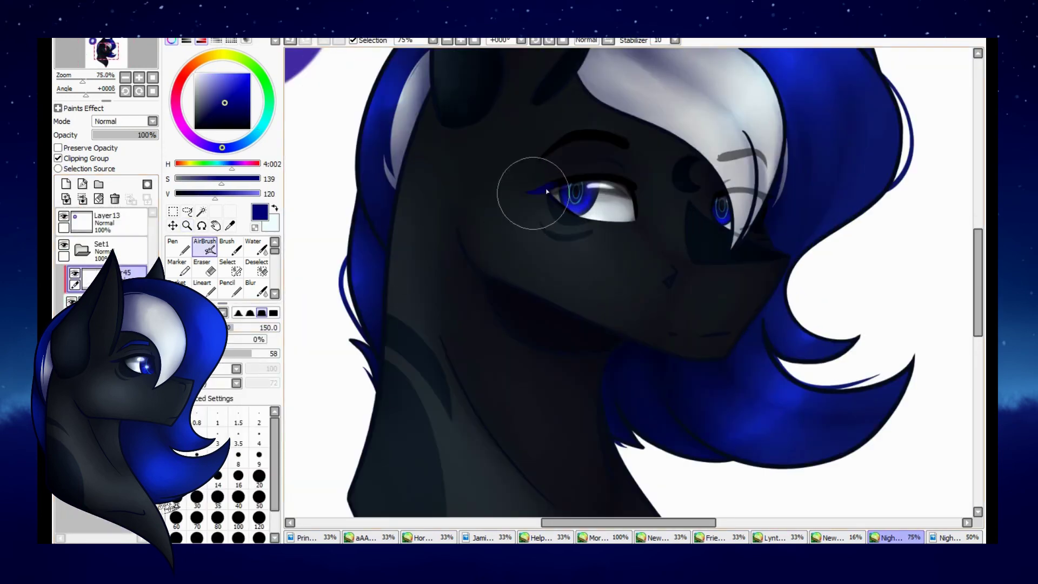
{"action": "left_click", "coordinate": [255, 249]}
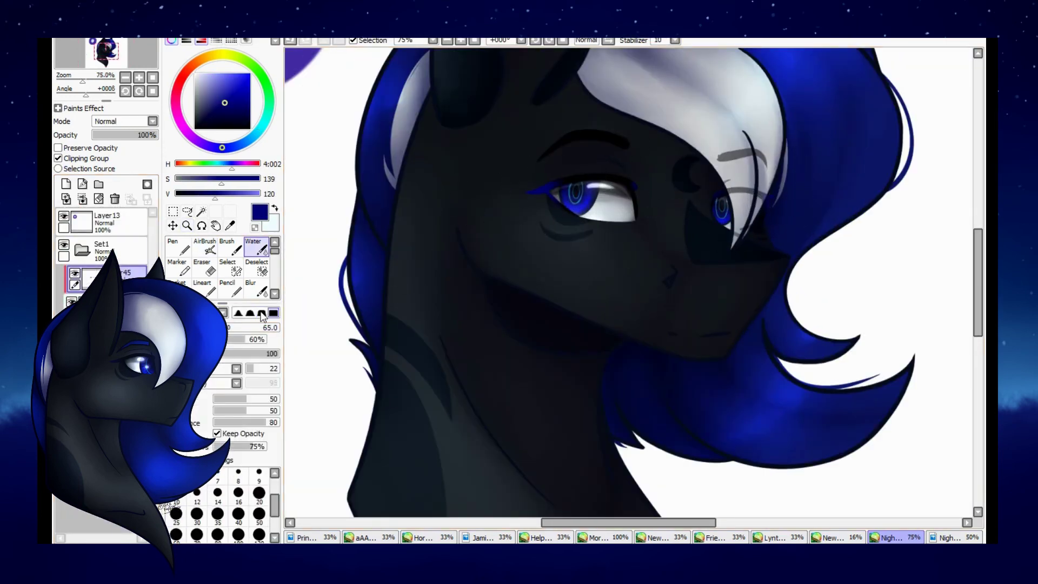
{"action": "key", "text": "n"}
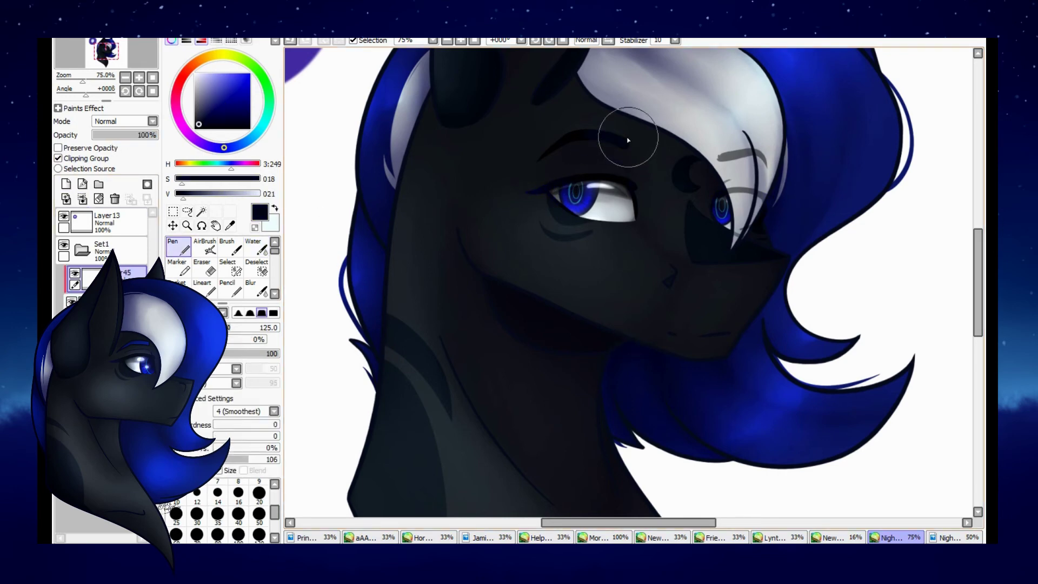
{"action": "scroll", "coordinate": [488, 47], "scroll_direction": "down", "scroll_amount": 2}
Step: Airbrush the swatch's purple over the neck on a layer clipped to the whole portrait, blend it, and change its blending mode
{"action": "left_click", "coordinate": [72, 278]}
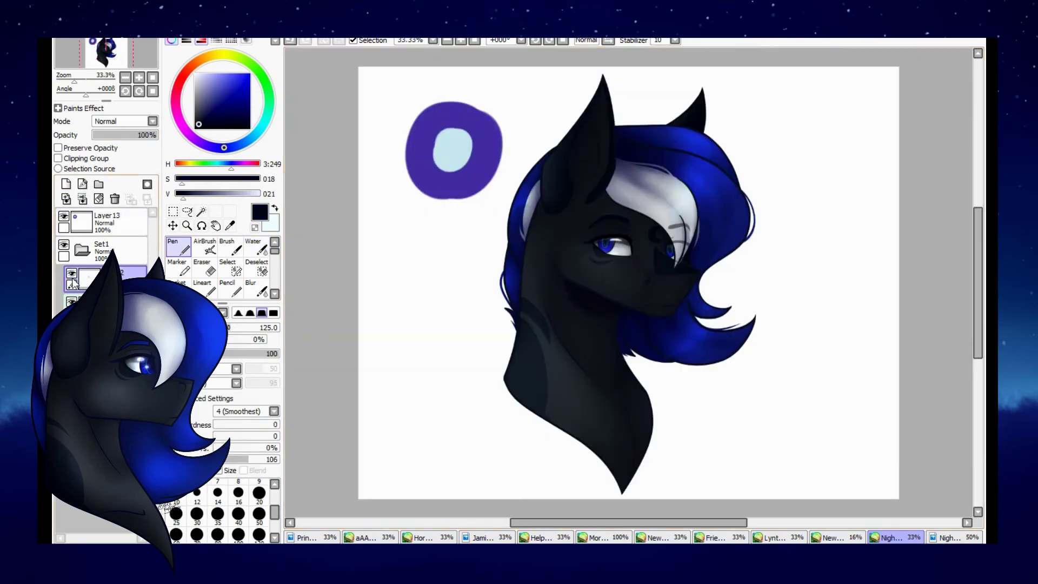
{"action": "left_click_drag", "start_coordinate": [91, 273], "coordinate": [90, 248]}
{"action": "key", "text": "a"}
{"action": "left_click", "coordinate": [459, 179], "text": "alt"}
{"action": "mouse_move", "coordinate": [584, 303]}
{"action": "left_mouse_down"}
{"action": "mouse_move", "coordinate": [622, 449]}
{"action": "mouse_move", "coordinate": [655, 243]}
{"action": "mouse_move", "coordinate": [676, 303]}
{"action": "mouse_move", "coordinate": [571, 342]}
{"action": "left_mouse_up"}
{"action": "key", "text": "w"}
{"action": "left_click", "coordinate": [128, 121]}
{"action": "left_click", "coordinate": [119, 149]}
Step: Airbrush pale blue light over the portrait's outer areas on a new clipped layer and blend it with the Water tool at size 335
{"action": "left_click", "coordinate": [66, 184]}
{"action": "left_click", "coordinate": [453, 151], "text": "alt"}
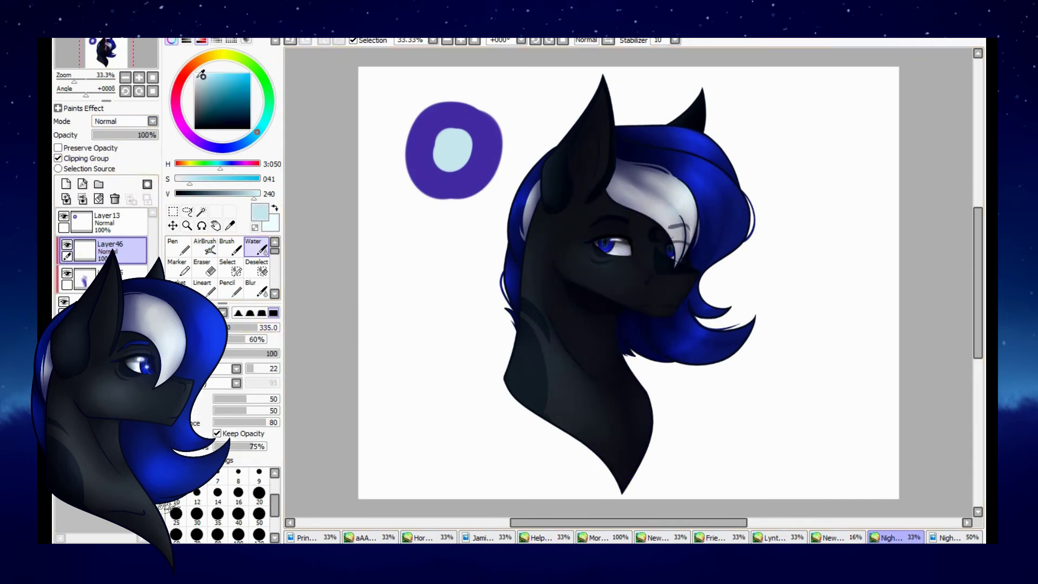
{"action": "key", "text": "a"}
{"action": "mouse_move", "coordinate": [516, 217]}
{"action": "left_mouse_down"}
{"action": "mouse_move", "coordinate": [595, 89]}
{"action": "mouse_move", "coordinate": [638, 104]}
{"action": "mouse_move", "coordinate": [703, 178]}
{"action": "mouse_move", "coordinate": [608, 232]}
{"action": "mouse_move", "coordinate": [655, 295]}
{"action": "left_mouse_up"}
{"action": "key", "text": "w"}
{"action": "mouse_move", "coordinate": [676, 108]}
{"action": "left_mouse_down"}
{"action": "mouse_move", "coordinate": [541, 190]}
{"action": "mouse_move", "coordinate": [590, 371]}
{"action": "mouse_move", "coordinate": [529, 332]}
{"action": "mouse_move", "coordinate": [691, 160]}
{"action": "mouse_move", "coordinate": [612, 262]}
{"action": "mouse_move", "coordinate": [551, 300]}
{"action": "left_mouse_up"}
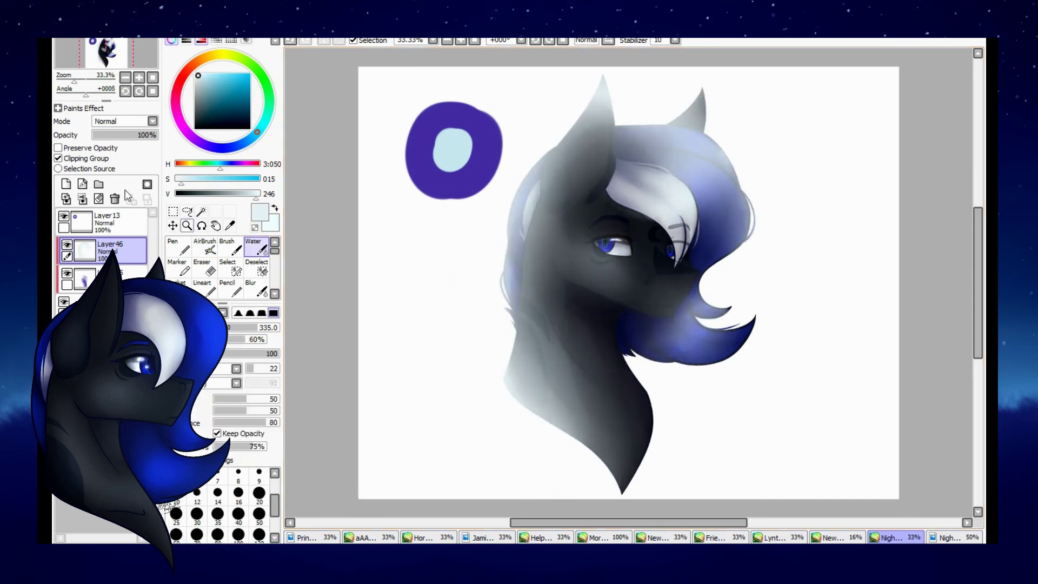
Step: Set the pale blue light layer to Overlay at 17% opacity
{"action": "left_click", "coordinate": [152, 121]}
{"action": "left_click", "coordinate": [119, 162]}
{"action": "left_click_drag", "start_coordinate": [124, 135], "coordinate": [103, 135]}
Step: Airbrush a pale blue rim light along the head, mane and neck edges at size 305 on a new clipped Luminosity layer
{"action": "key", "text": "ctrl+shift+n"}
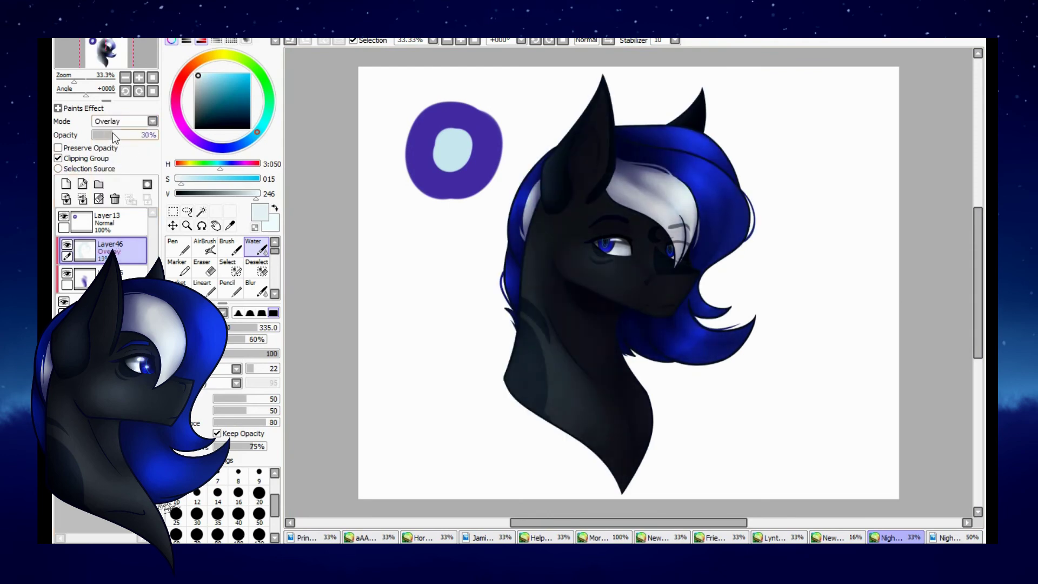
{"action": "left_click", "coordinate": [119, 121]}
{"action": "left_click", "coordinate": [119, 169]}
{"action": "key", "text": "a"}
{"action": "mouse_move", "coordinate": [514, 387]}
{"action": "left_mouse_down"}
{"action": "mouse_move", "coordinate": [482, 282]}
{"action": "mouse_move", "coordinate": [674, 130]}
{"action": "left_mouse_up"}
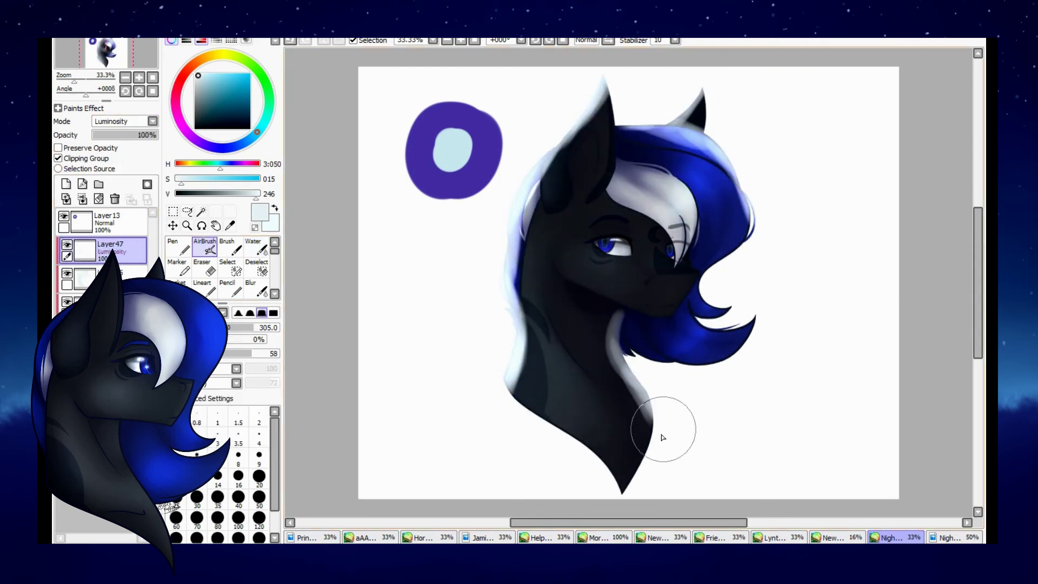
Step: Blend the rim light inward with the Water tool and lower its layer's opacity to 32%
{"action": "left_click", "coordinate": [261, 247]}
{"action": "left_click_drag", "start_coordinate": [546, 231], "coordinate": [494, 400]}
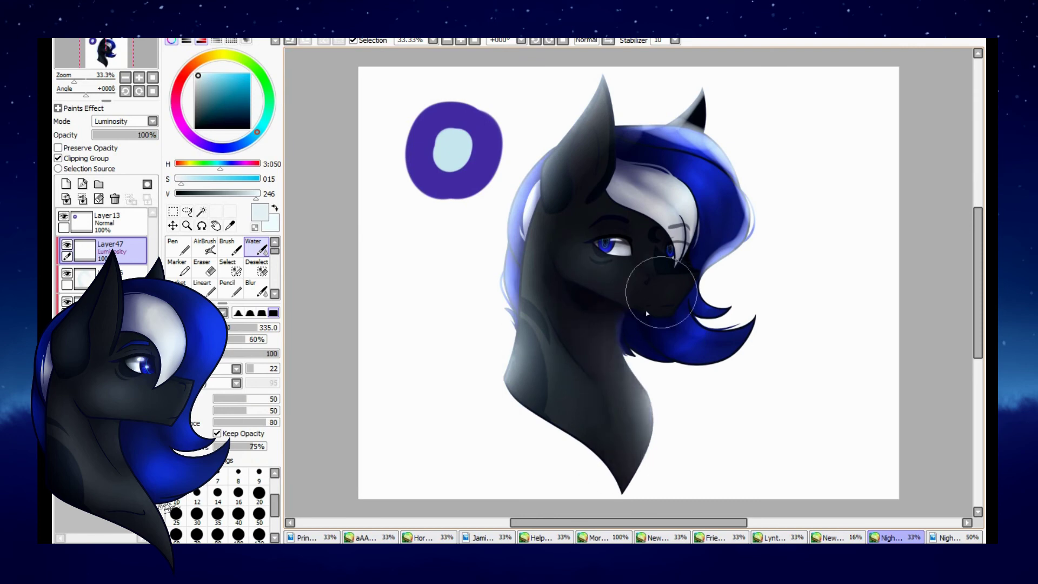
{"action": "key", "text": "bracketleft"}
{"action": "left_click_drag", "start_coordinate": [156, 134], "coordinate": [120, 136]}
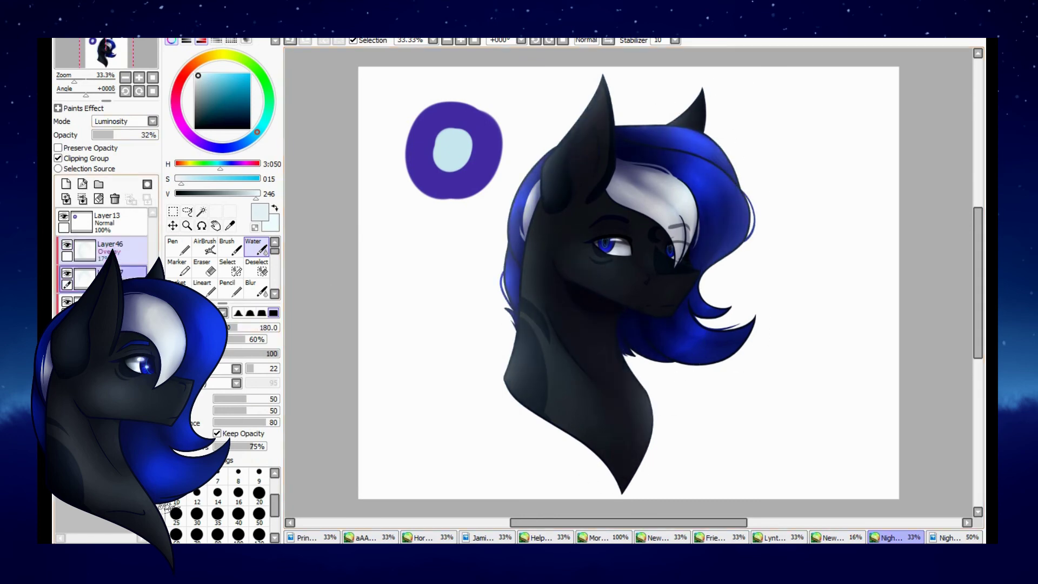
Step: Airbrush a blue glow around the eyes at size 305 on a new clipped layer set to Luminosity
{"action": "key", "text": "ctrl+shift+n"}
{"action": "key", "text": "a"}
{"action": "left_click", "coordinate": [619, 257], "text": "alt"}
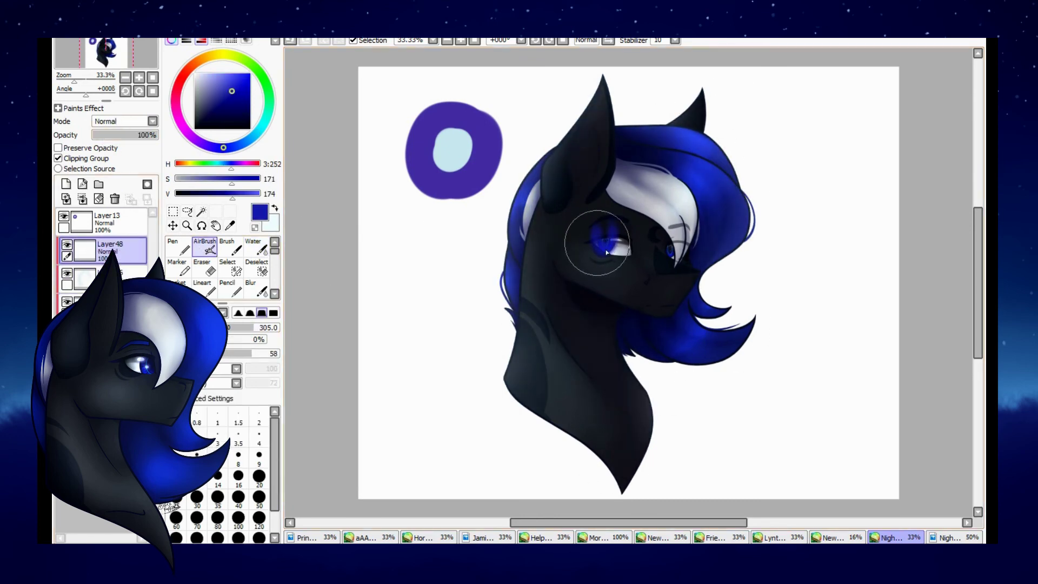
{"action": "left_click", "coordinate": [125, 121]}
{"action": "left_click", "coordinate": [125, 165]}
Step: Blend the blue eye glow with the Water tool at size 120 and reduce the glow layer's opacity
{"action": "left_click", "coordinate": [258, 248]}
{"action": "scroll", "coordinate": [551, 109], "scroll_direction": "up", "scroll_amount": 2}
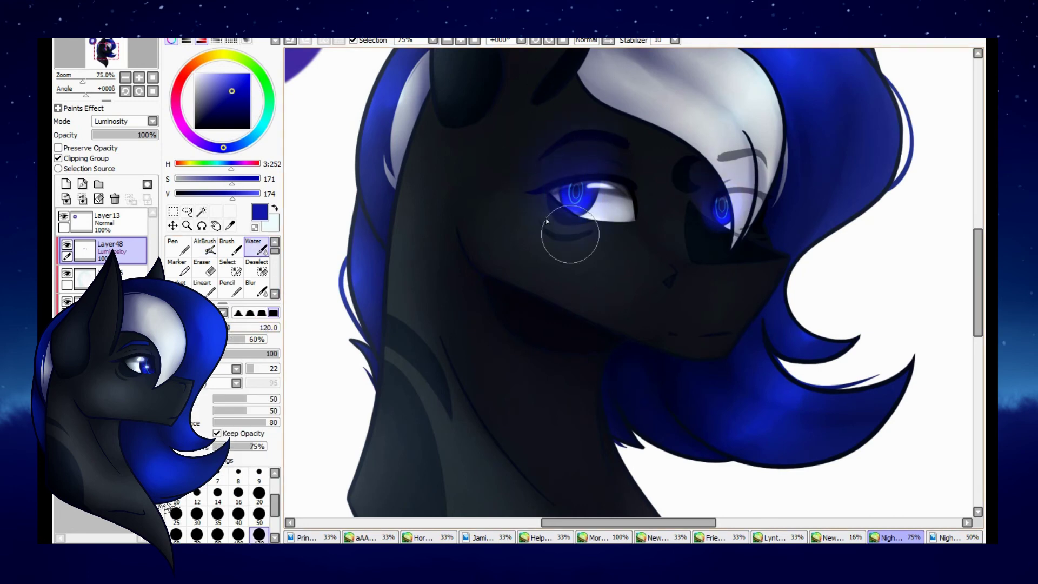
{"action": "scroll", "coordinate": [688, 248], "scroll_direction": "down", "scroll_amount": 2}
{"action": "left_click_drag", "start_coordinate": [154, 135], "coordinate": [120, 138]}
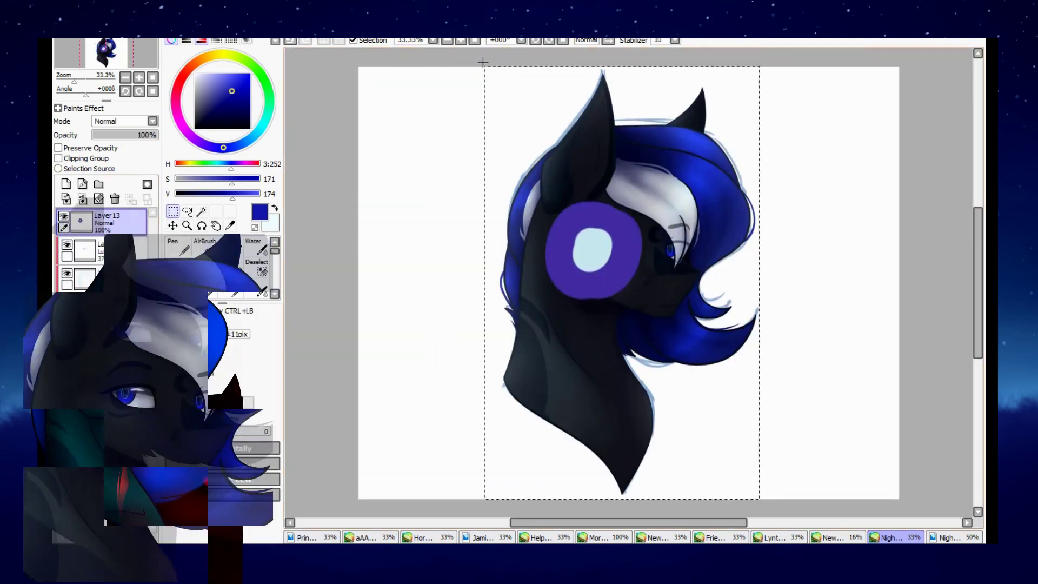
Step: Sign the artwork below the mane with the artist's name, a looping underline and the year, using a black size 10 Pen
{"action": "left_click_drag", "start_coordinate": [631, 324], "coordinate": [712, 419]}
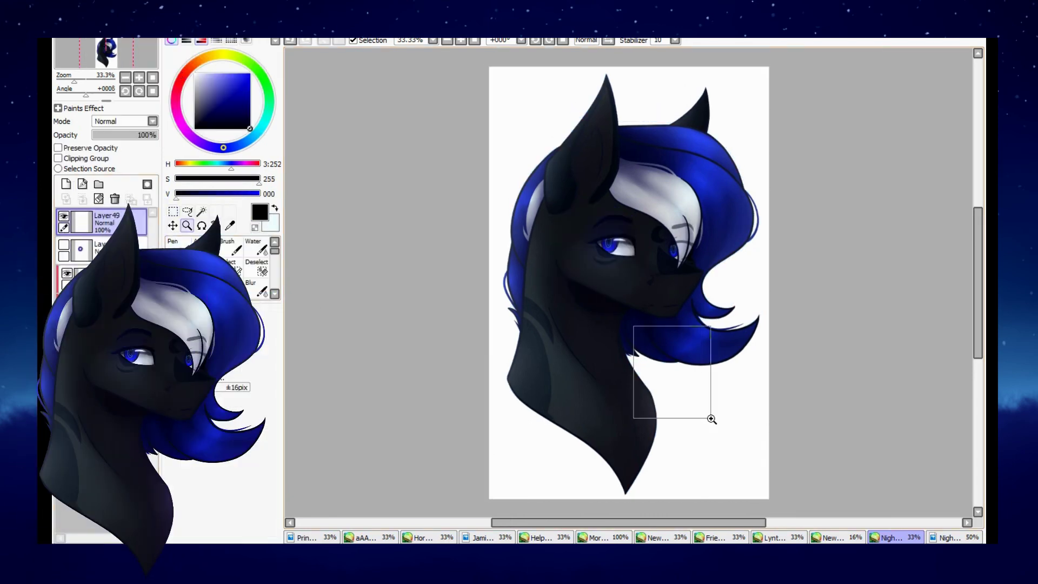
{"action": "left_click", "coordinate": [176, 492]}
{"action": "left_click_drag", "start_coordinate": [439, 282], "coordinate": [459, 336]}
{"action": "mouse_move", "coordinate": [487, 292]}
{"action": "left_mouse_down"}
{"action": "mouse_move", "coordinate": [561, 294]}
{"action": "mouse_move", "coordinate": [599, 330]}
{"action": "left_mouse_up"}
{"action": "mouse_move", "coordinate": [491, 346]}
{"action": "left_mouse_down"}
{"action": "mouse_move", "coordinate": [501, 388]}
{"action": "mouse_move", "coordinate": [543, 358]}
{"action": "left_mouse_up"}
{"action": "left_click_drag", "start_coordinate": [557, 349], "coordinate": [557, 365]}
{"action": "left_click_drag", "start_coordinate": [581, 346], "coordinate": [592, 327]}
{"action": "left_click_drag", "start_coordinate": [595, 327], "coordinate": [633, 363]}
{"action": "left_click_drag", "start_coordinate": [647, 338], "coordinate": [646, 358]}
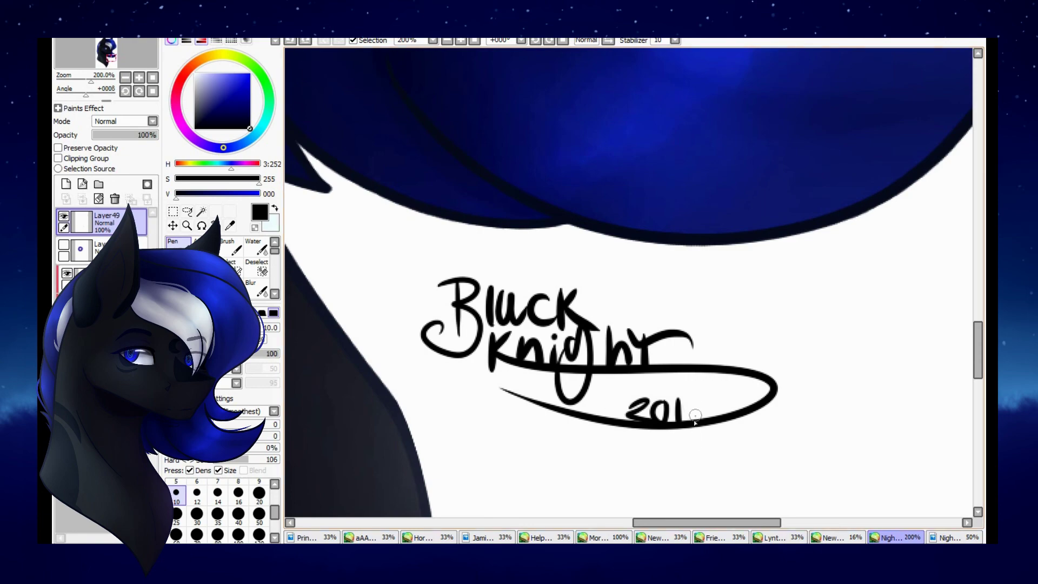
{"action": "left_click_drag", "start_coordinate": [696, 406], "coordinate": [694, 428]}
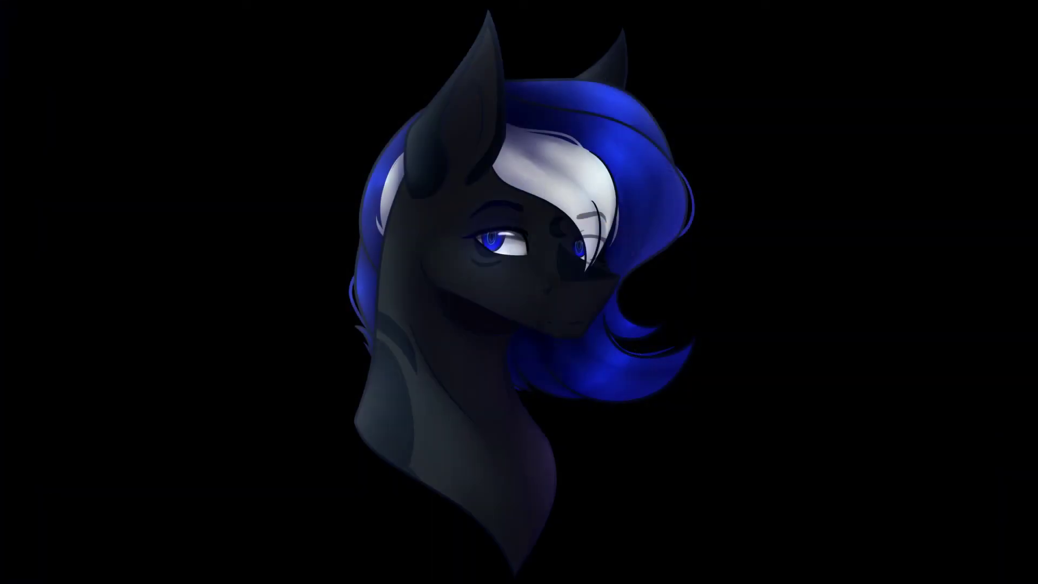